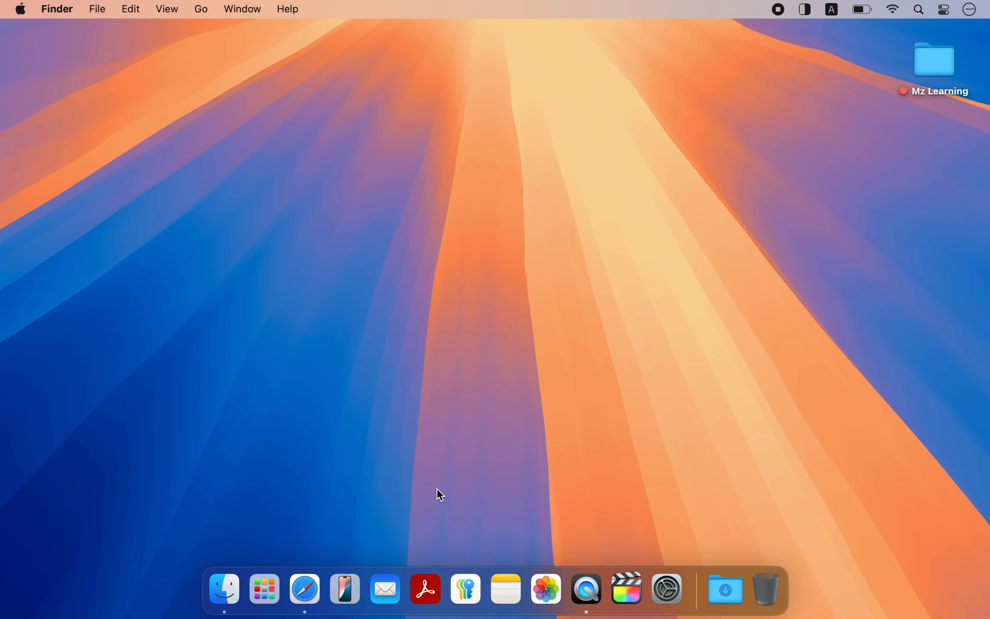
Step: In Safari, download the 64-bit Windows 11 English ISO from Microsoft and WinDiskWriter.1.3.zip from its GitHub release page
{"action": "left_click", "coordinate": [312, 587]}
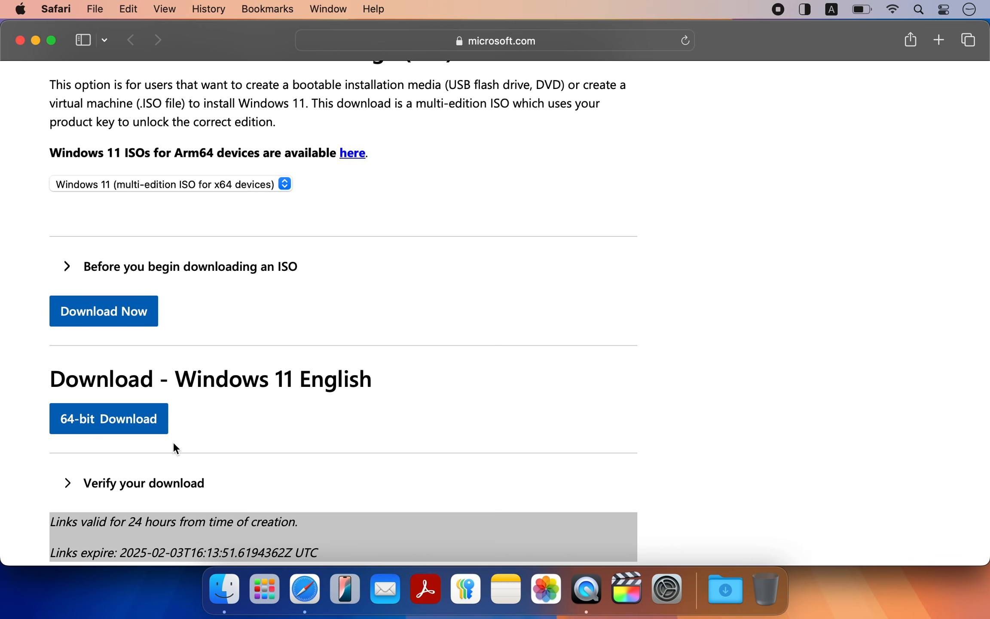
{"action": "left_click", "coordinate": [113, 431]}
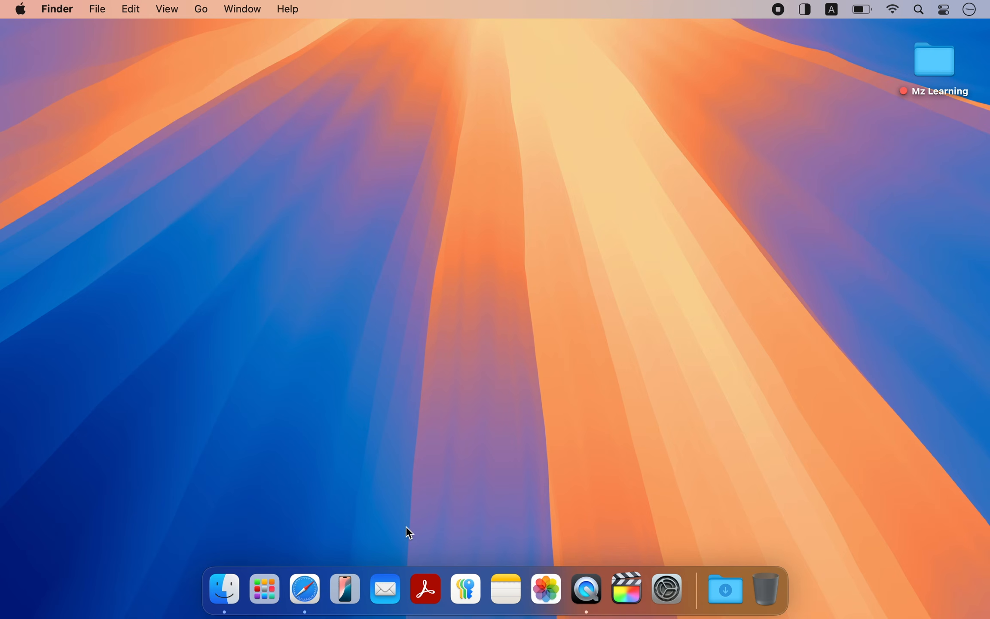
{"action": "left_click", "coordinate": [313, 588]}
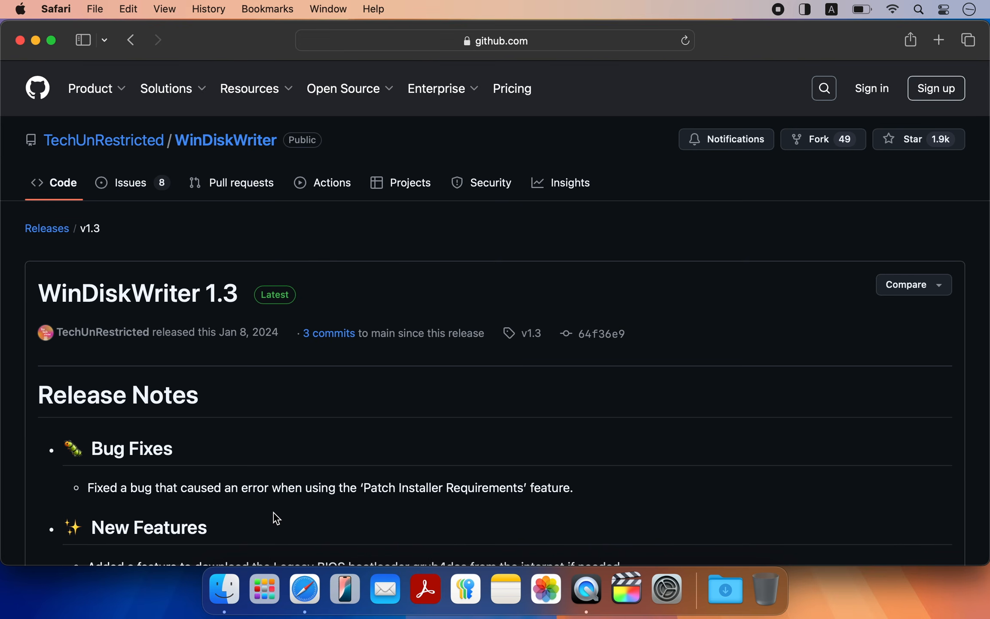
{"action": "scroll", "coordinate": [275, 518], "scroll_direction": "down", "scroll_amount": 15}
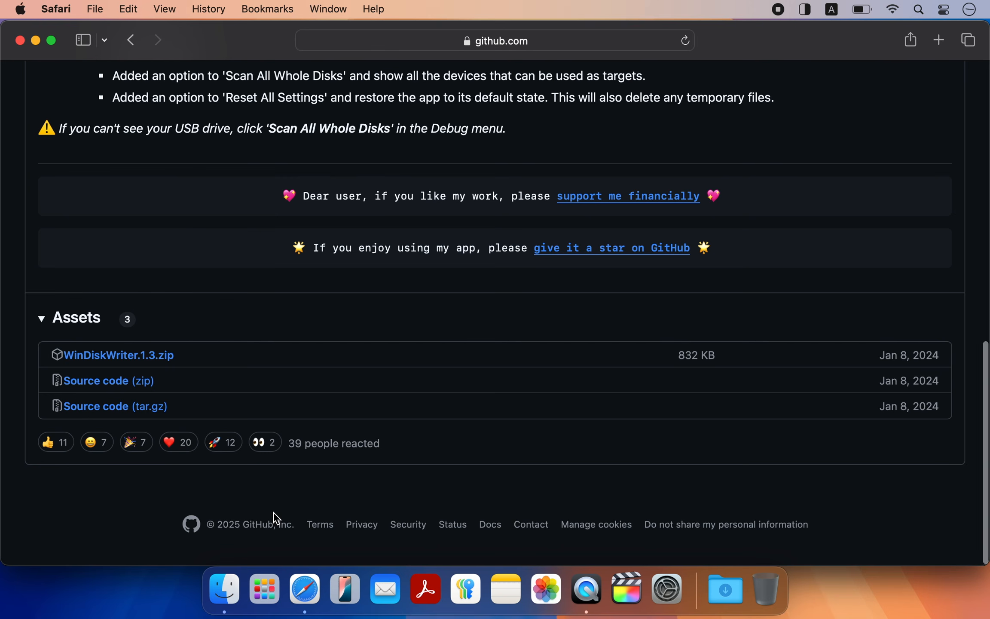
{"action": "left_click", "coordinate": [145, 357]}
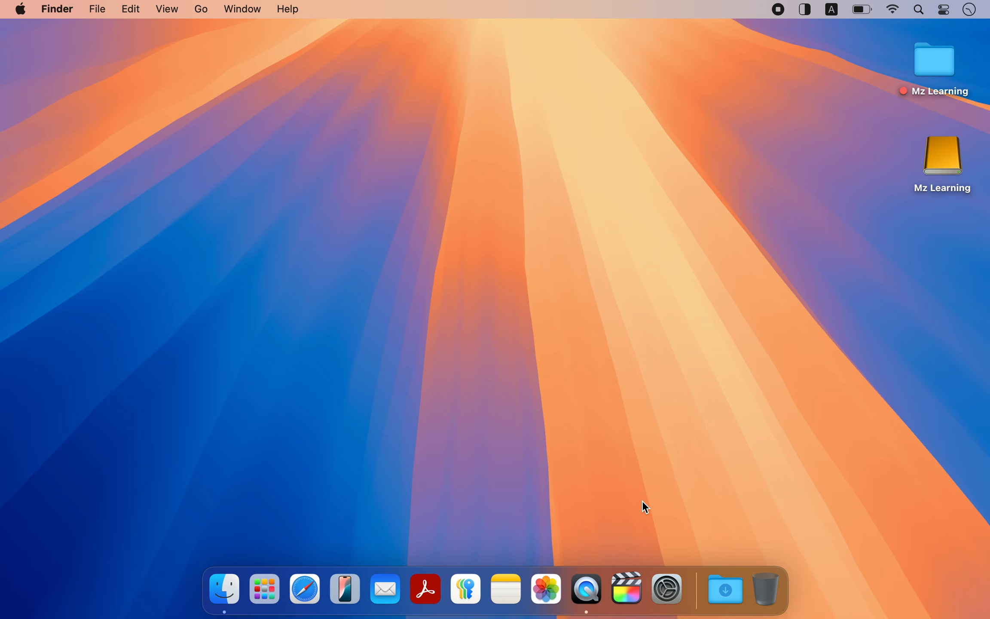
Step: Launch WinDiskWriter from the Downloads folder and load Win11_24H2_English_x64.iso as the Windows image
{"action": "left_click", "coordinate": [724, 585]}
{"action": "left_click", "coordinate": [718, 533]}
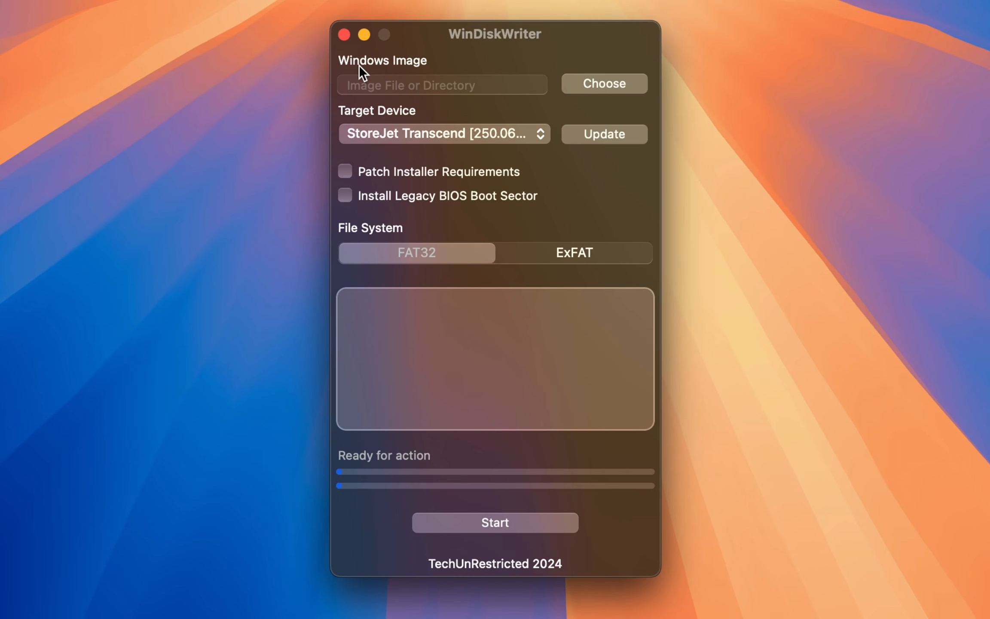
{"action": "left_click", "coordinate": [608, 81]}
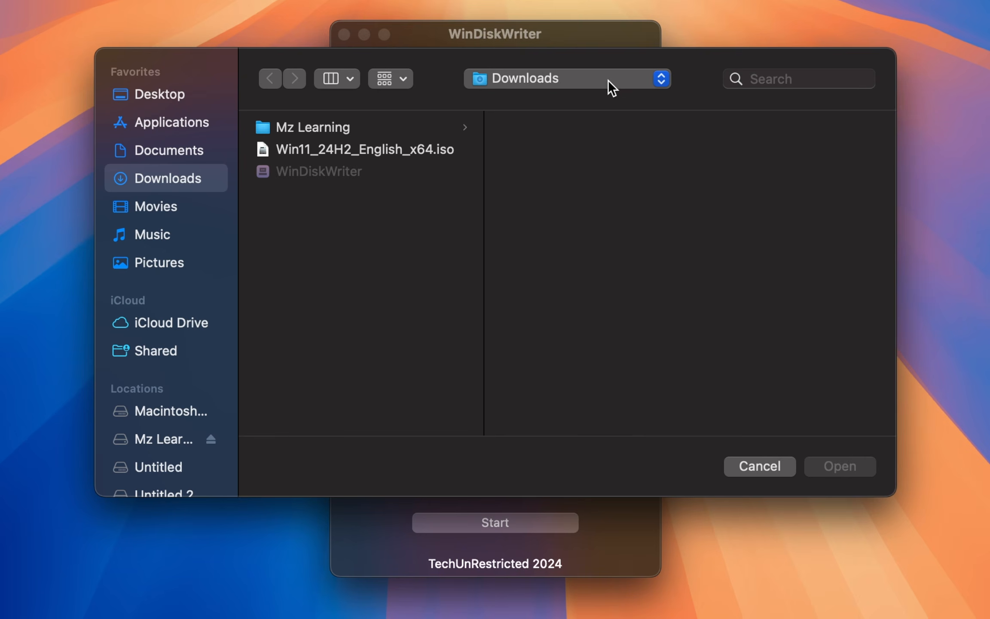
{"action": "left_click", "coordinate": [406, 149]}
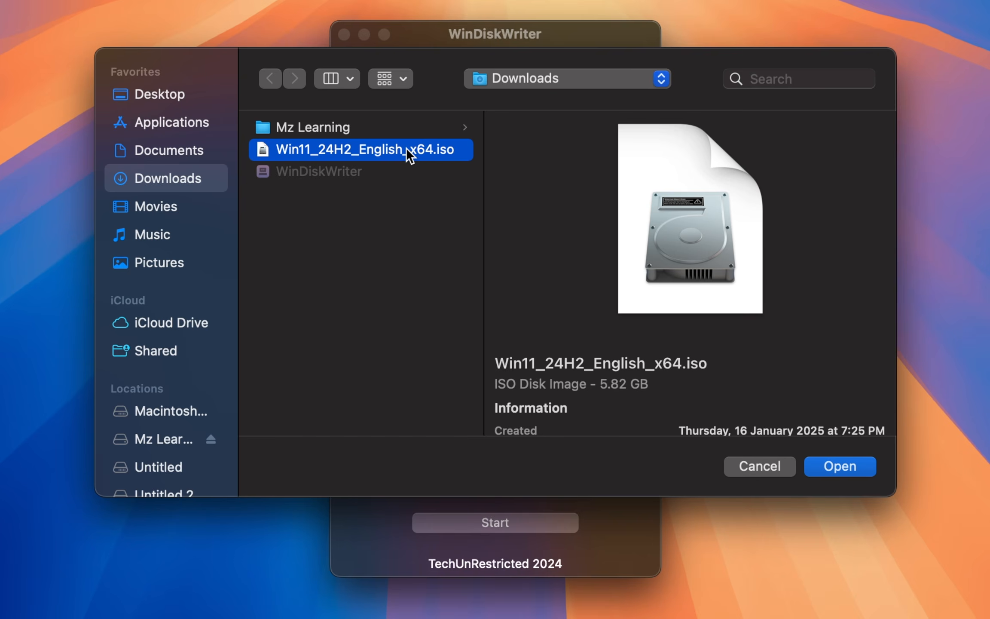
{"action": "left_click", "coordinate": [830, 465]}
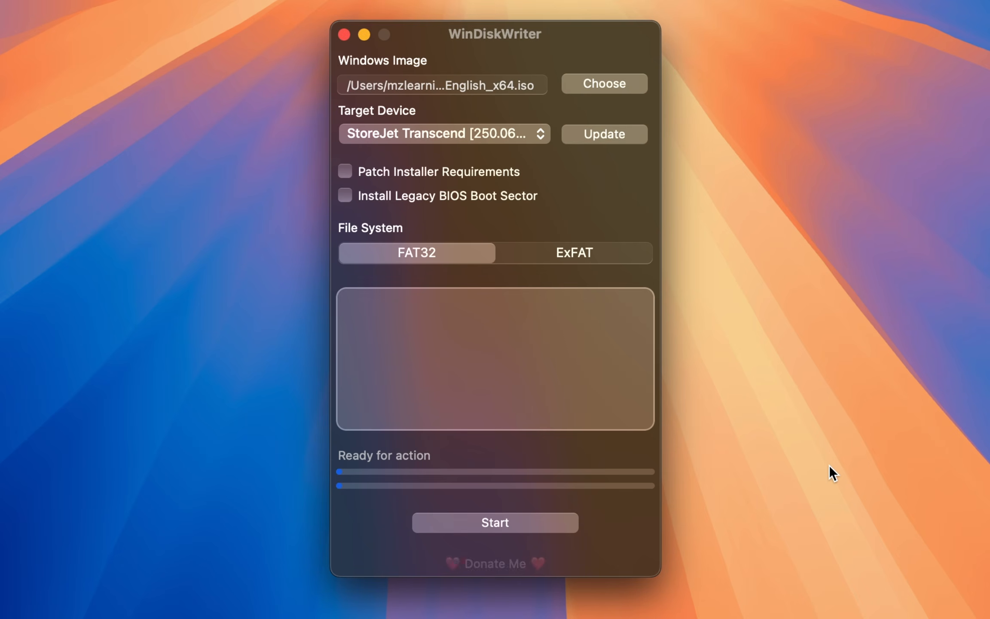
Step: Select StoreJet Transcend [250.06 GB] as target device and ExFAT as file system, with Patch Installer Requirements off
{"action": "left_click", "coordinate": [472, 142]}
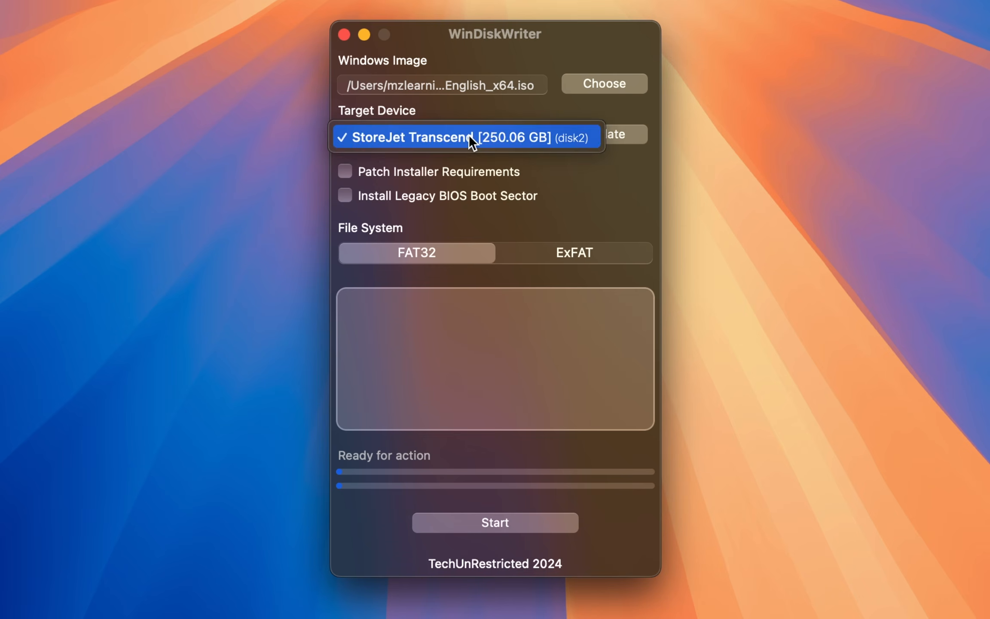
{"action": "left_click", "coordinate": [470, 137]}
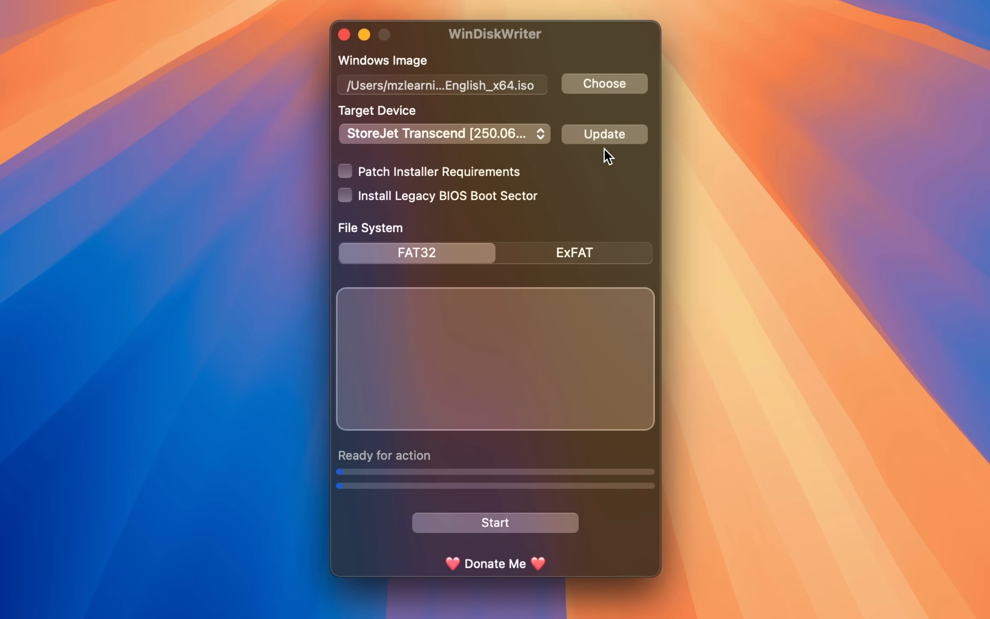
{"action": "left_click", "coordinate": [347, 173]}
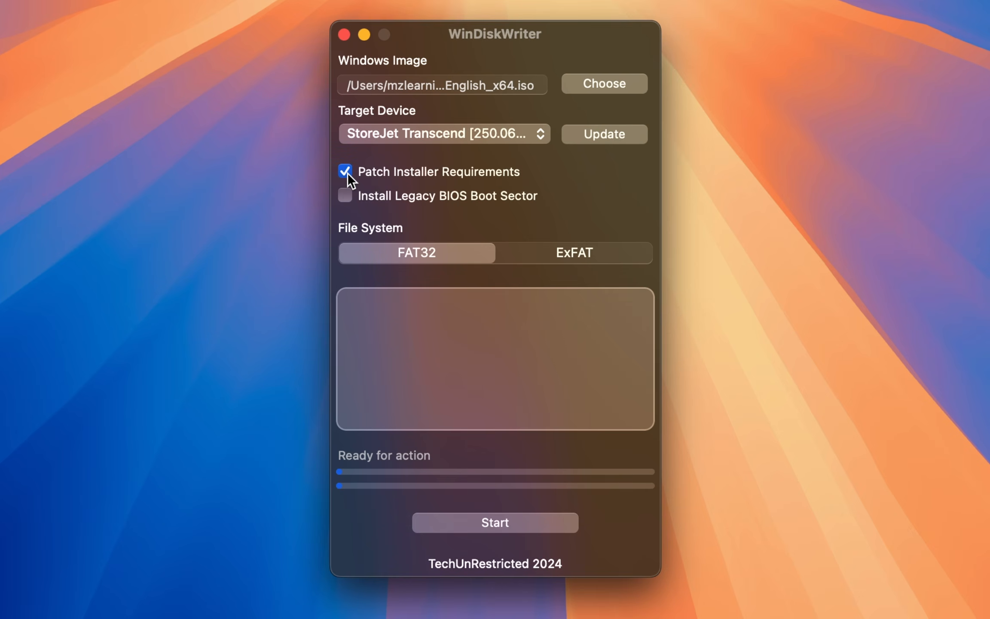
{"action": "left_click", "coordinate": [347, 173]}
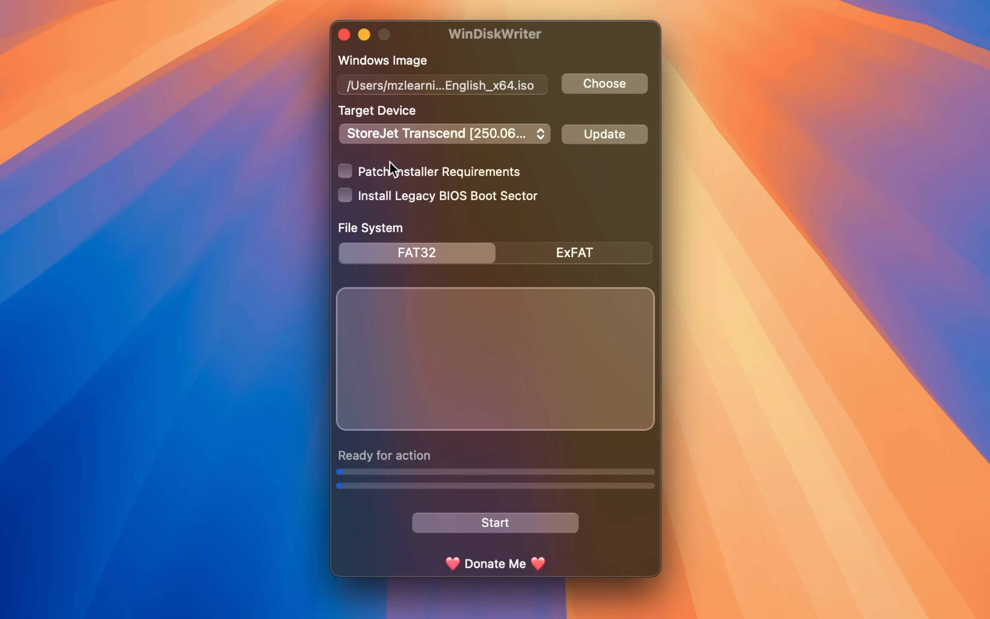
{"action": "left_click", "coordinate": [577, 244]}
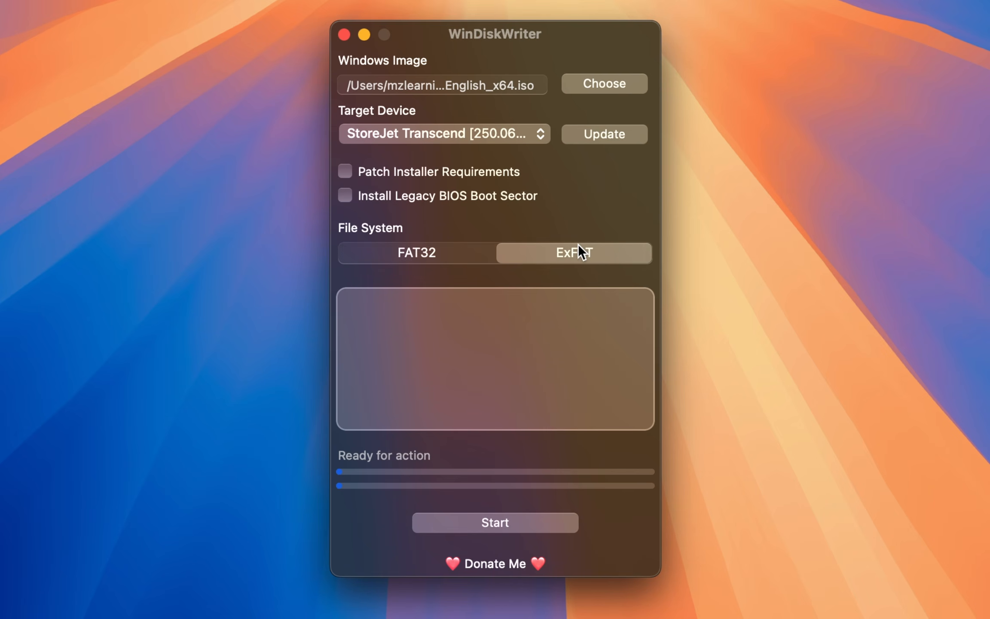
Step: Write the Windows image to the target device, accepting the data erasure, and close WinDiskWriter once writing is done
{"action": "left_click", "coordinate": [511, 520]}
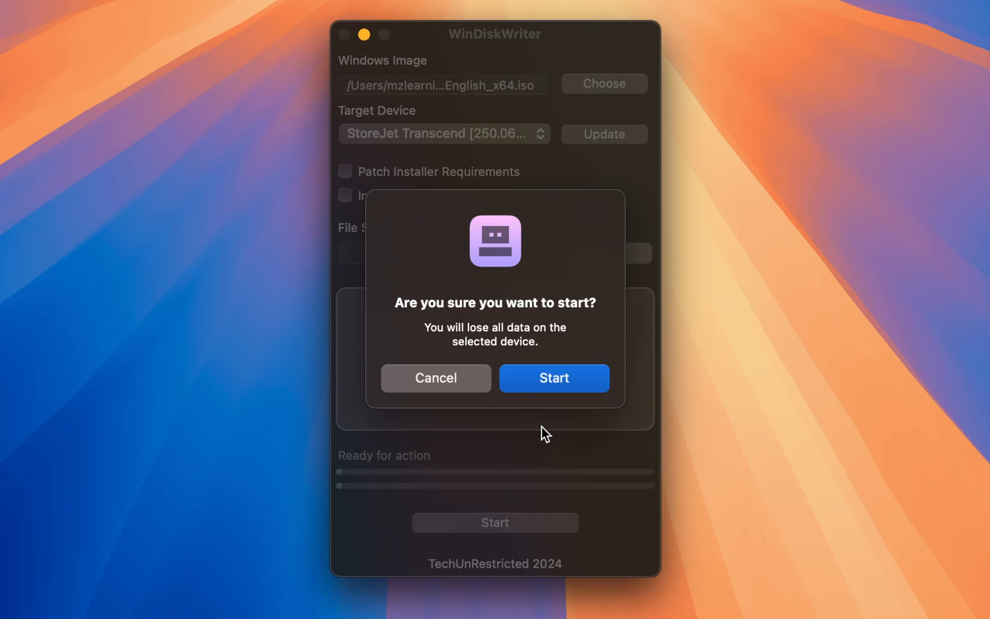
{"action": "left_click", "coordinate": [548, 379]}
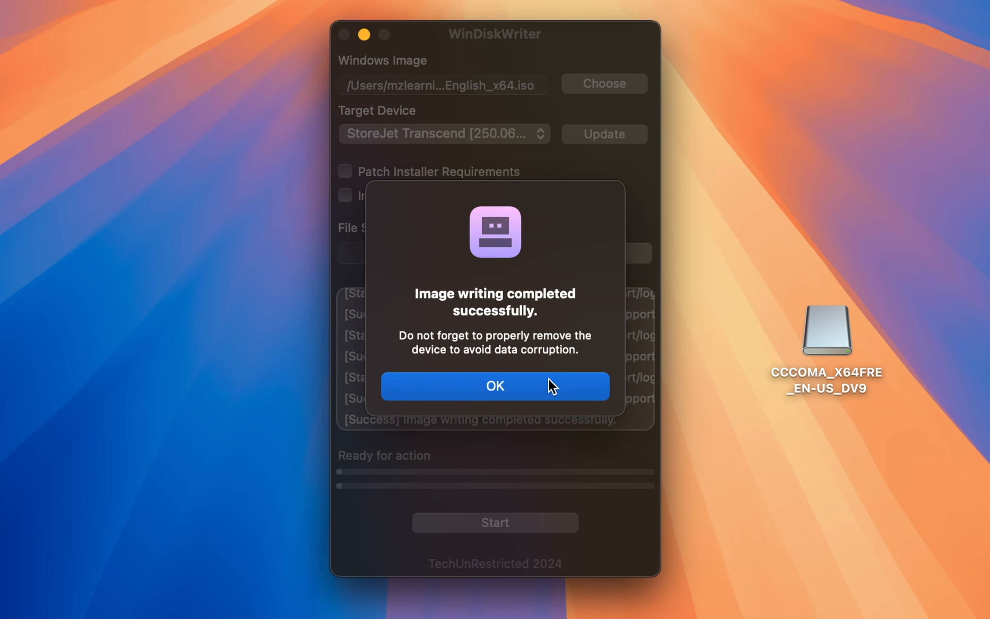
{"action": "left_click", "coordinate": [497, 378]}
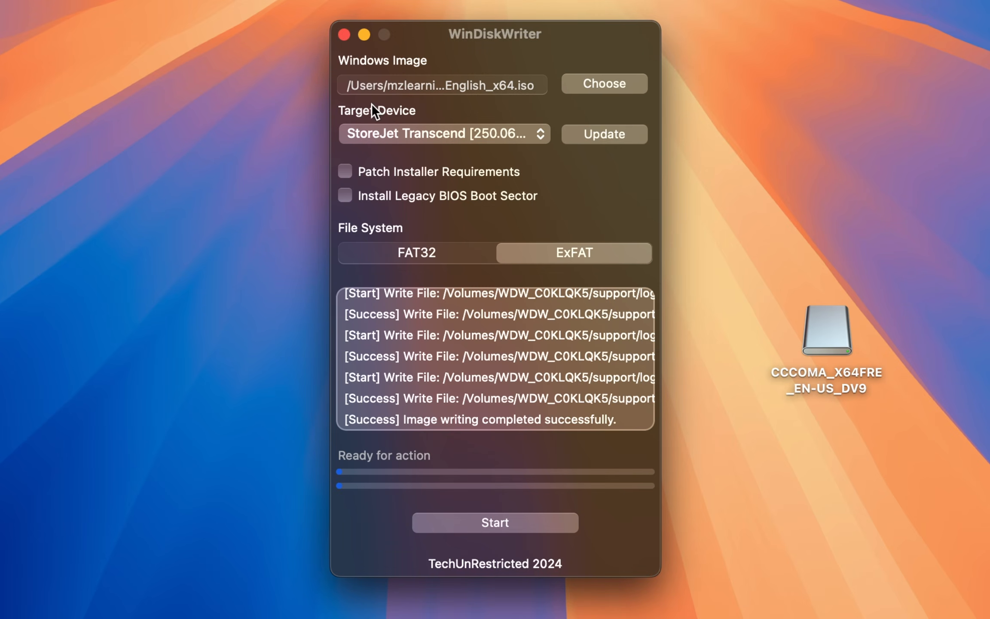
{"action": "left_click", "coordinate": [344, 34]}
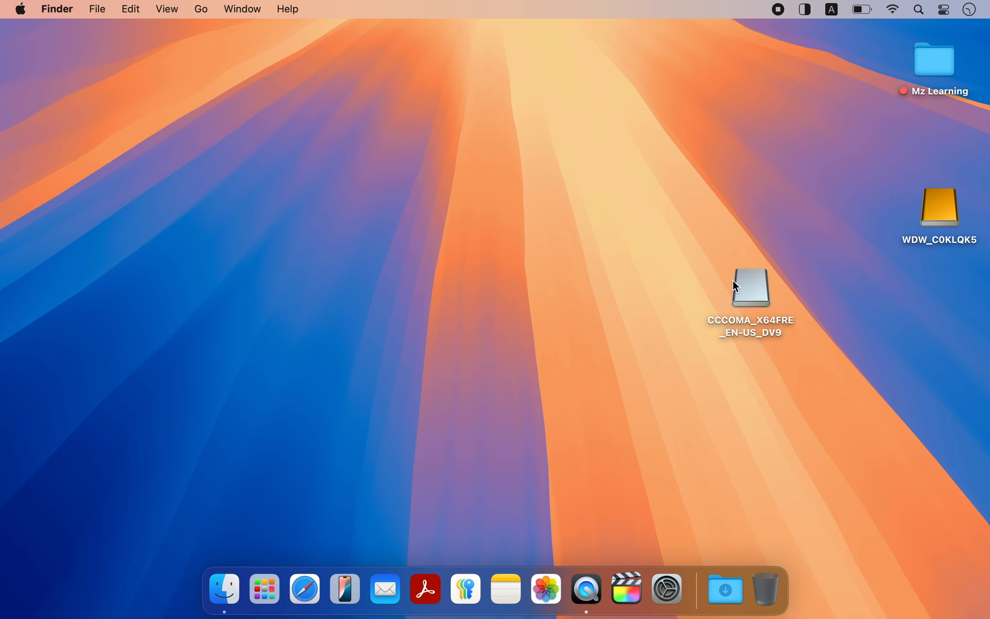
Step: Eject the CCCOMA_X64FRE_EN-US_DV9 disk image and open the WDW_C0KLQK5 drive's name for editing on the desktop
{"action": "right_click", "coordinate": [745, 283]}
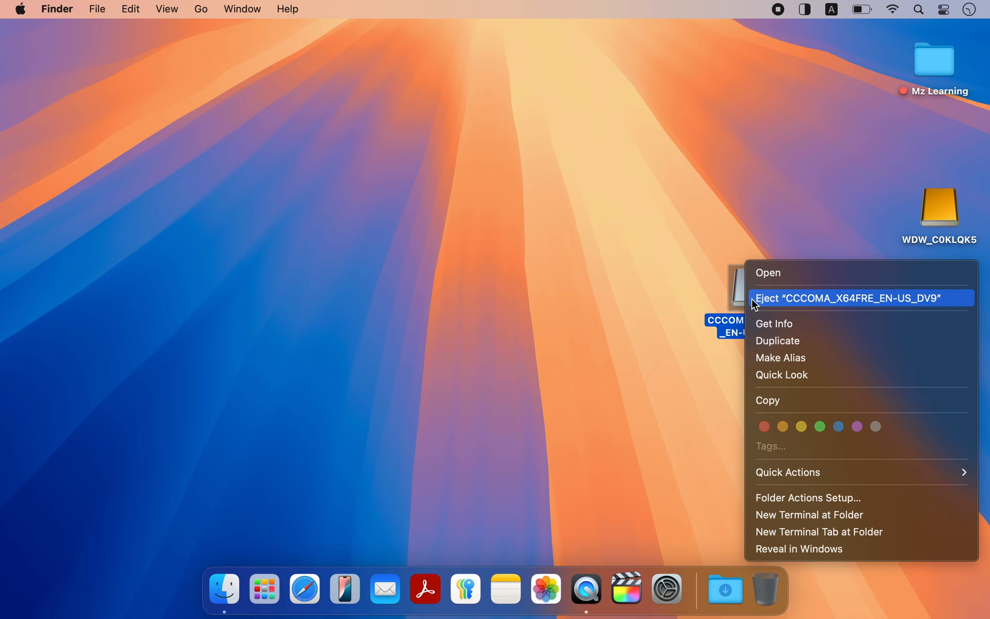
{"action": "left_click", "coordinate": [752, 299]}
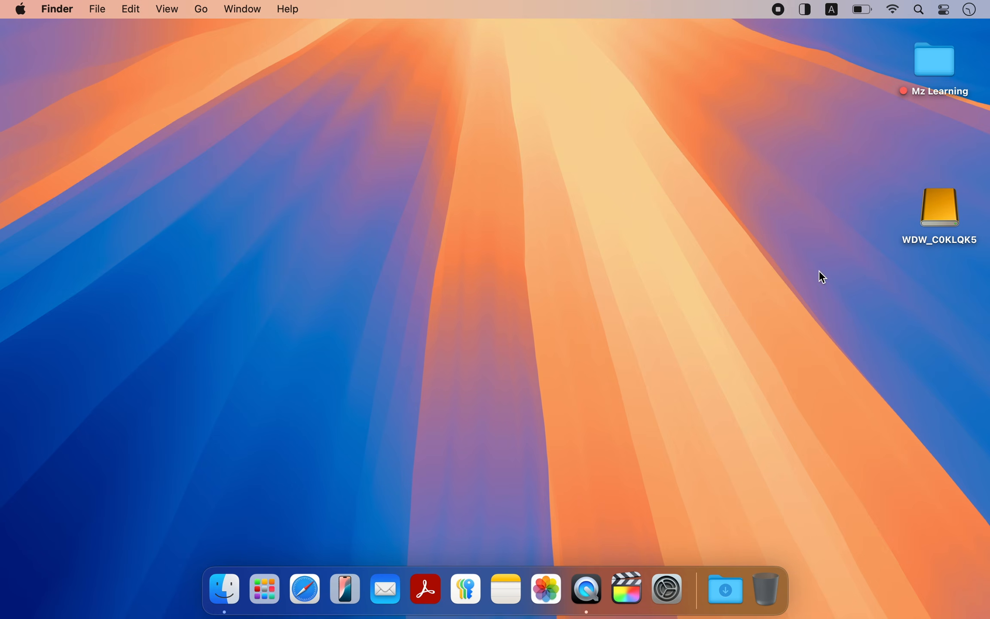
{"action": "left_click", "coordinate": [916, 241]}
{"action": "left_click", "coordinate": [918, 240]}
{"action": "key", "text": "Return"}
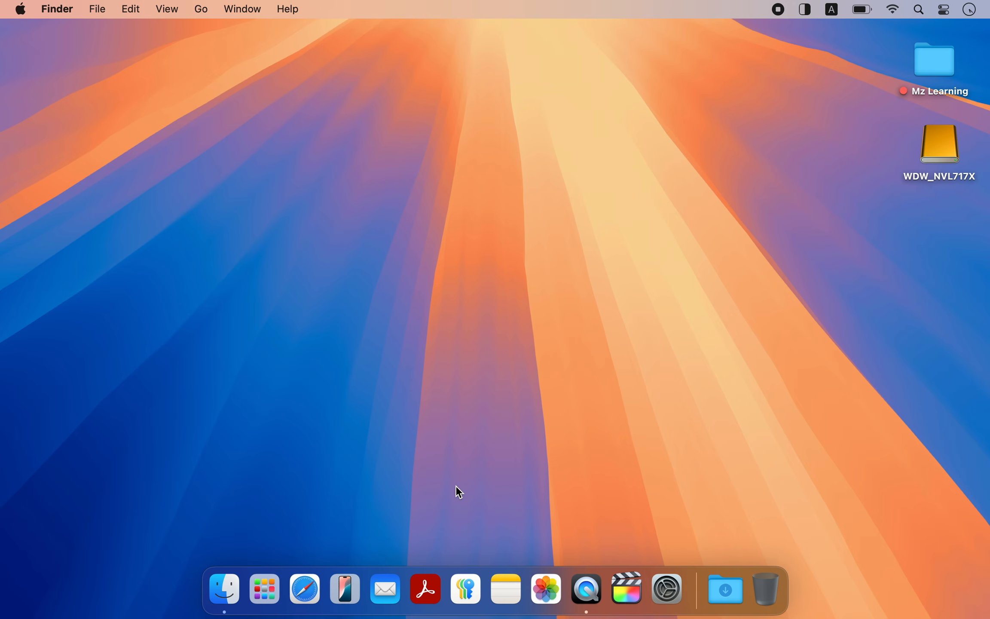
Step: In Safari, download Bombardier.3.0.dmg from the assets of the Bombardier v3.0 release on GitHub
{"action": "left_click", "coordinate": [311, 578]}
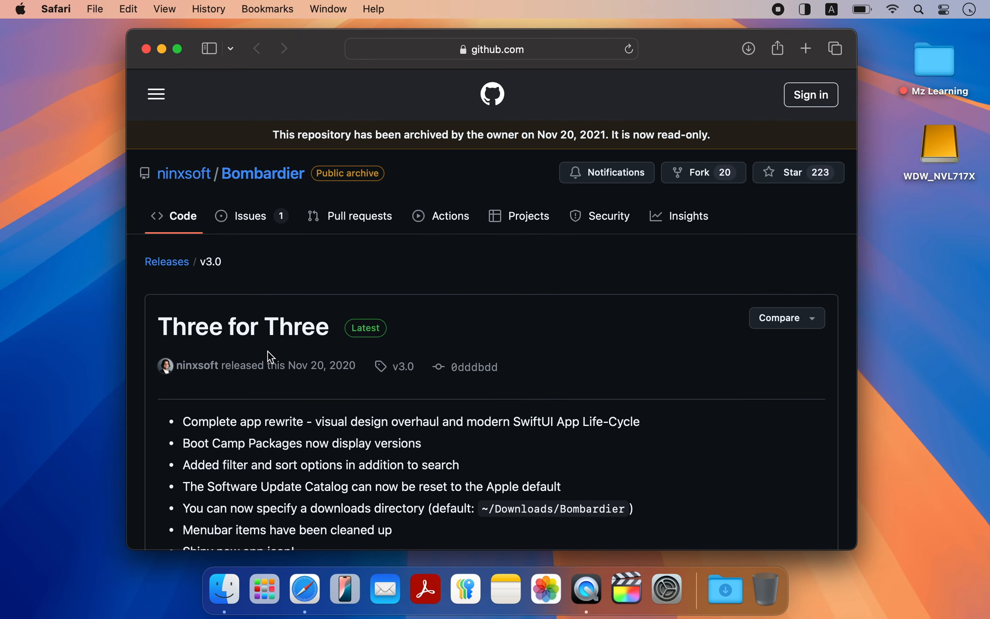
{"action": "scroll", "coordinate": [267, 350], "scroll_direction": "down", "scroll_amount": 10}
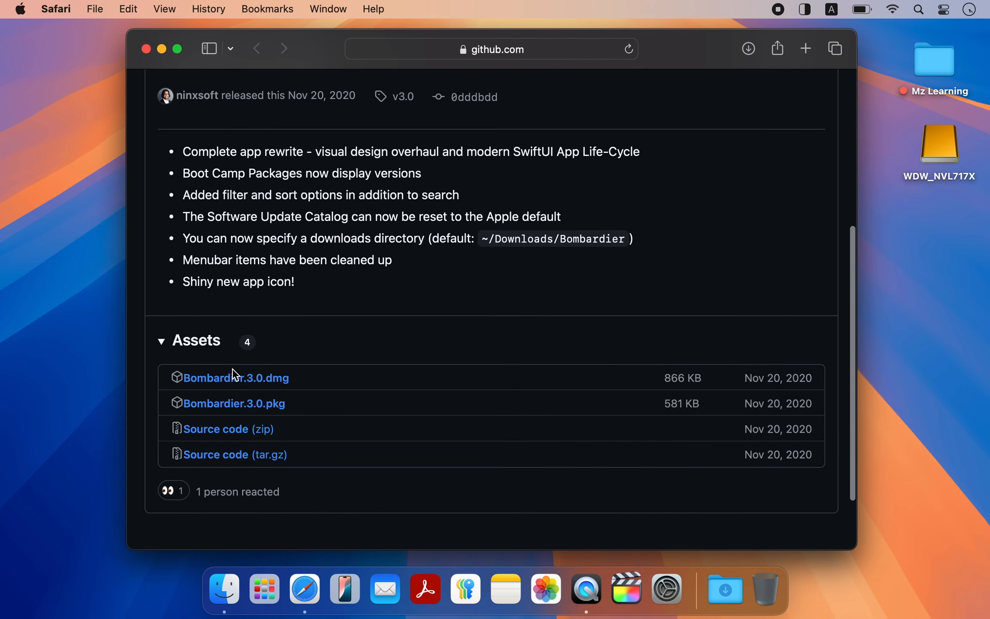
{"action": "left_click", "coordinate": [223, 380]}
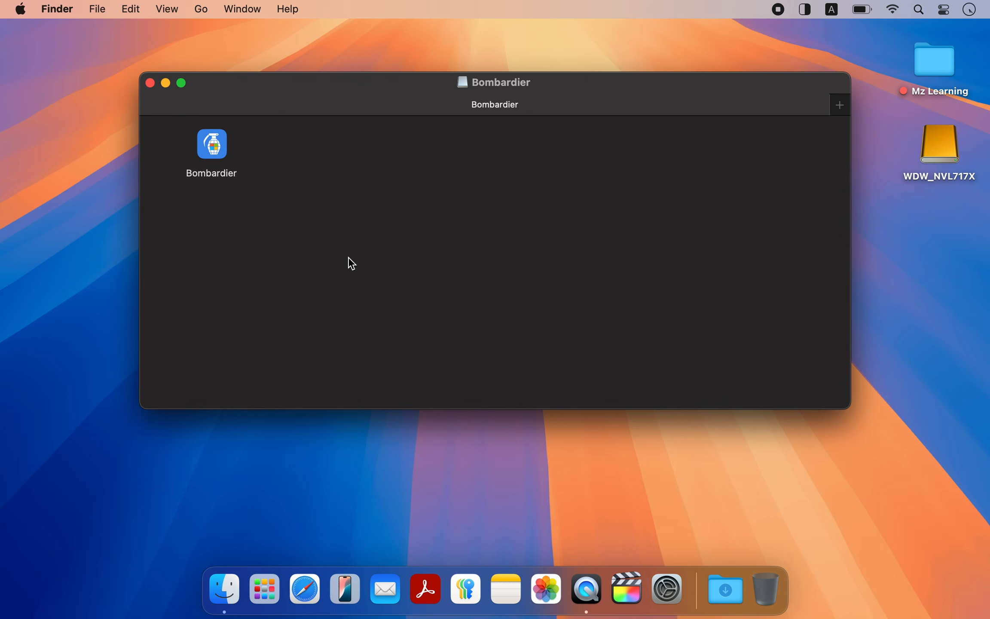
Step: Launch Bombardier from its disk image, allow the downloaded app to open, and dismiss the update dialog
{"action": "double_click", "coordinate": [218, 153]}
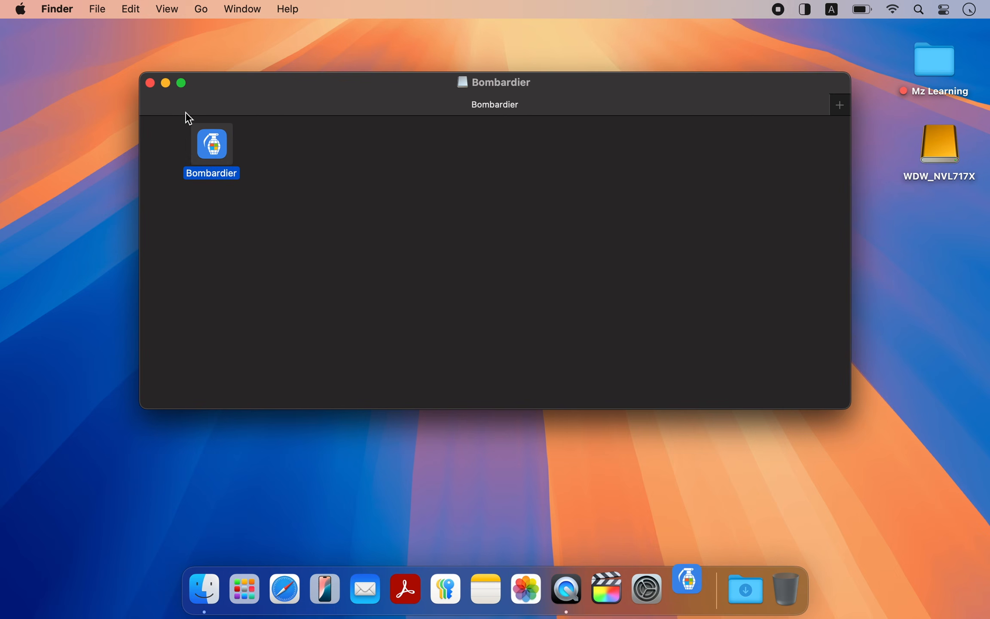
{"action": "left_click", "coordinate": [150, 81]}
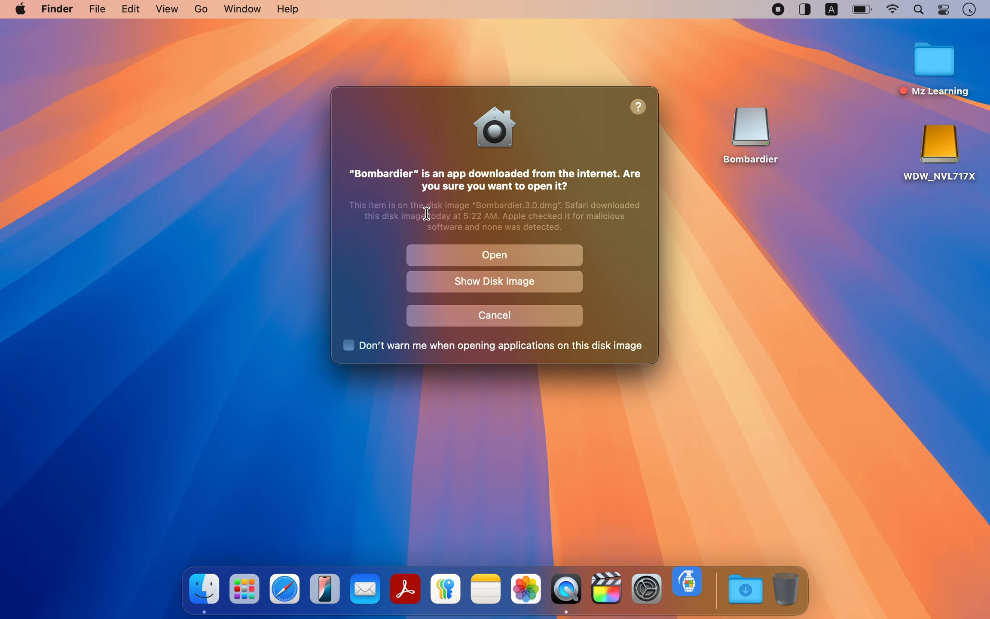
{"action": "left_click", "coordinate": [480, 256]}
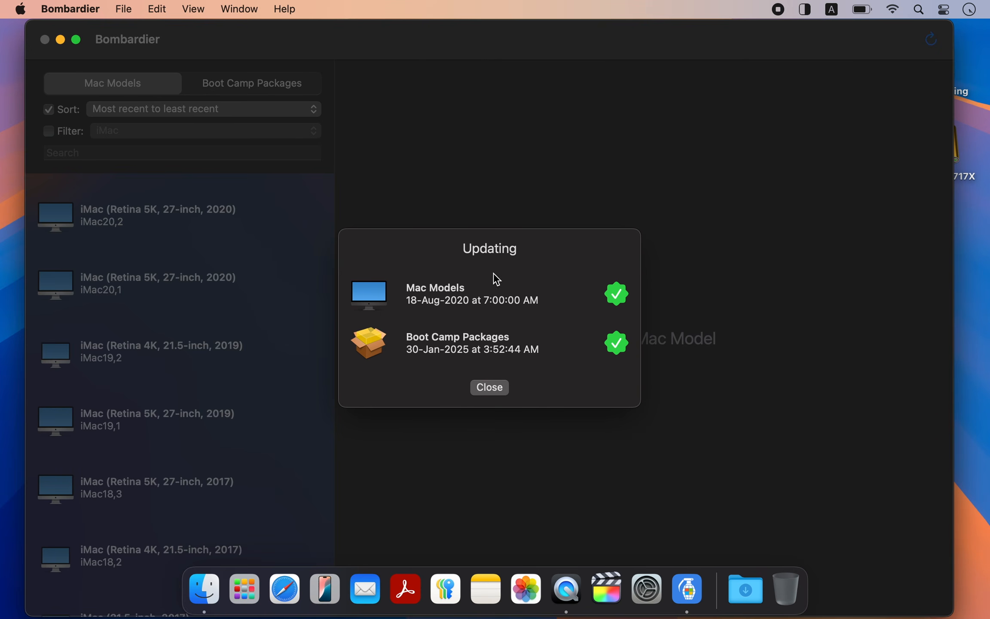
{"action": "left_click", "coordinate": [492, 383]}
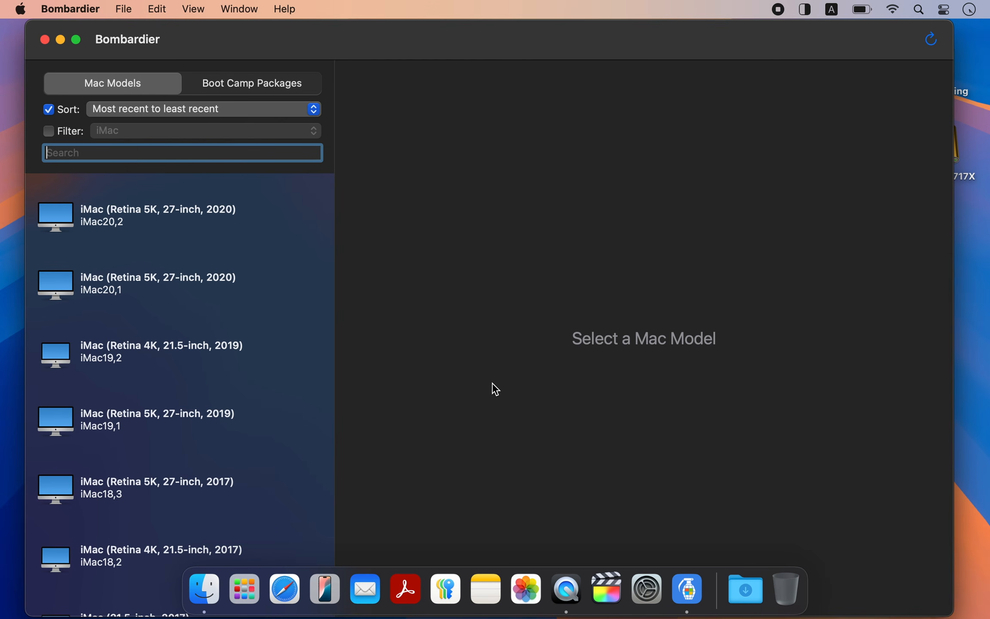
{"action": "key", "text": "super+space"}
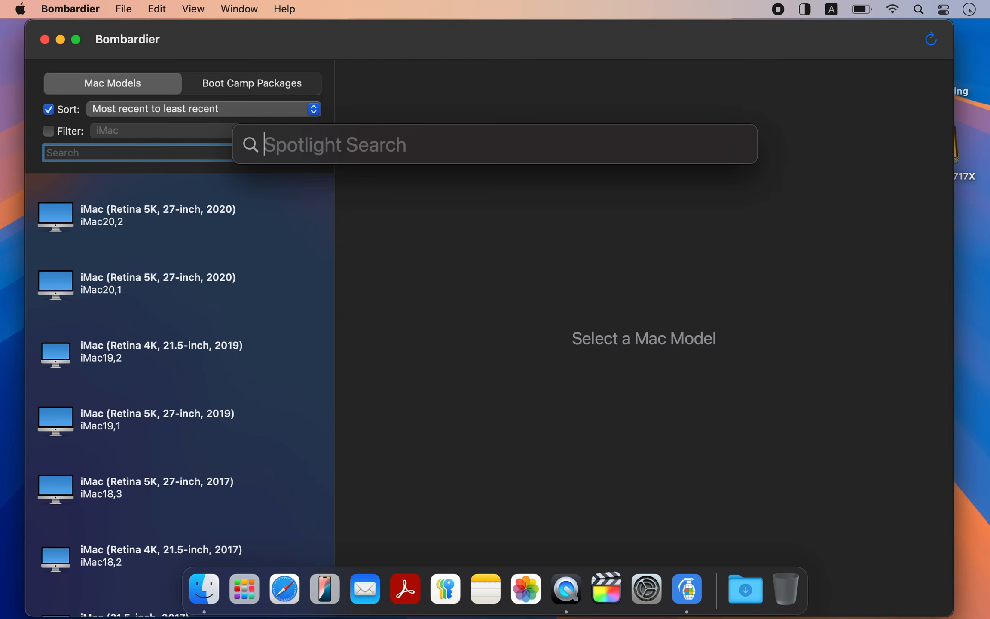
{"action": "type", "text": "system i"}
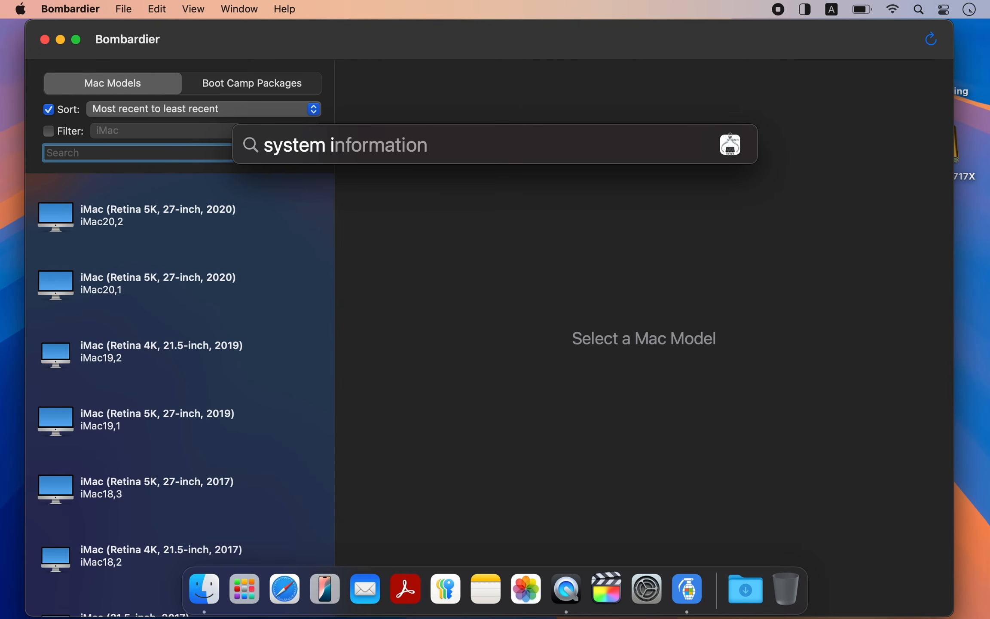
{"action": "key", "text": "Return"}
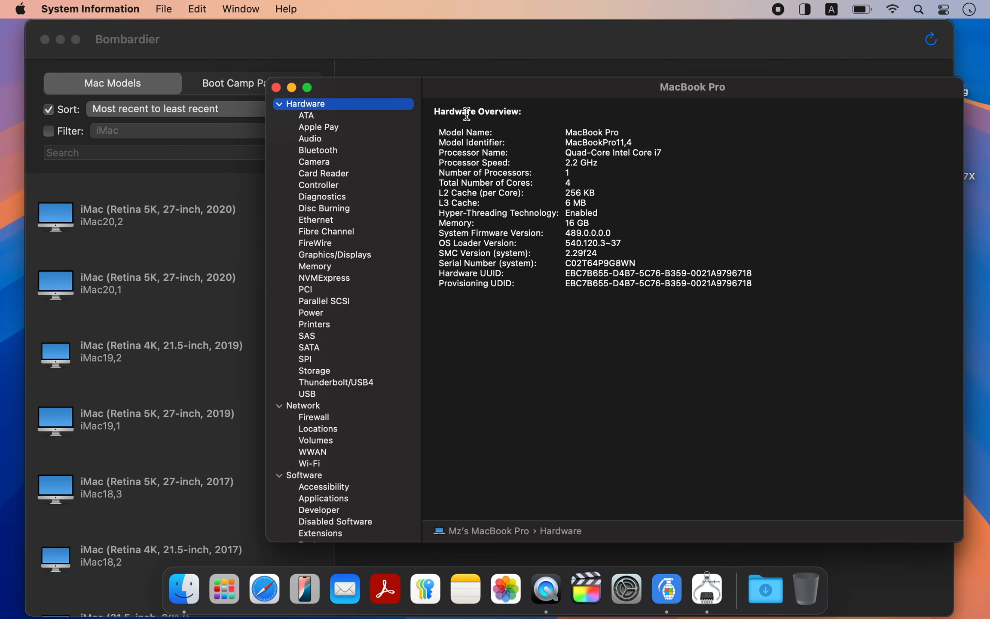
{"action": "left_click_drag", "start_coordinate": [439, 143], "coordinate": [636, 142]}
{"action": "key", "text": "super+c"}
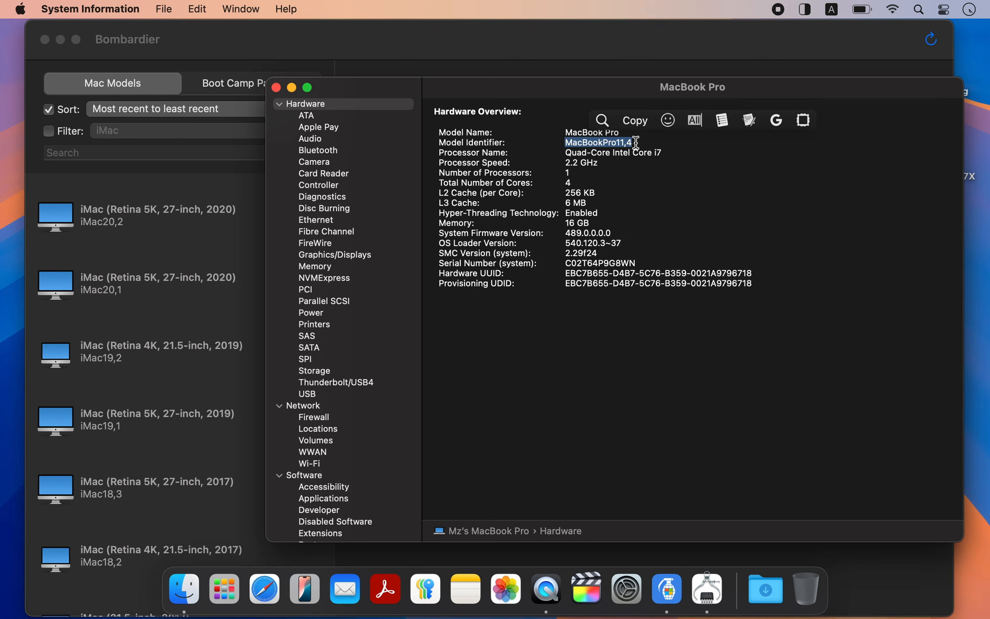
{"action": "left_click", "coordinate": [635, 122]}
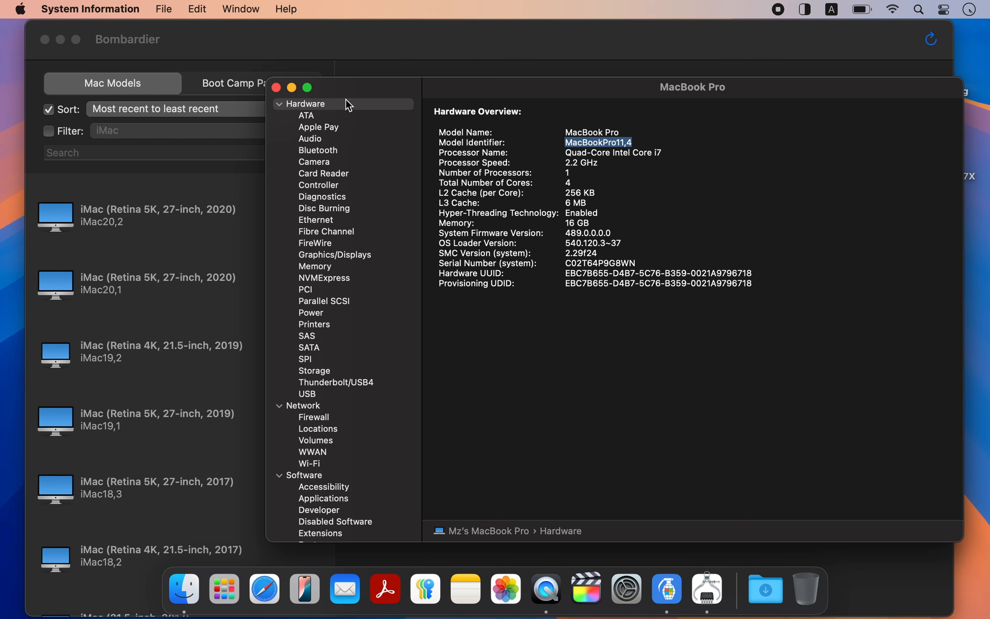
{"action": "left_click", "coordinate": [277, 88]}
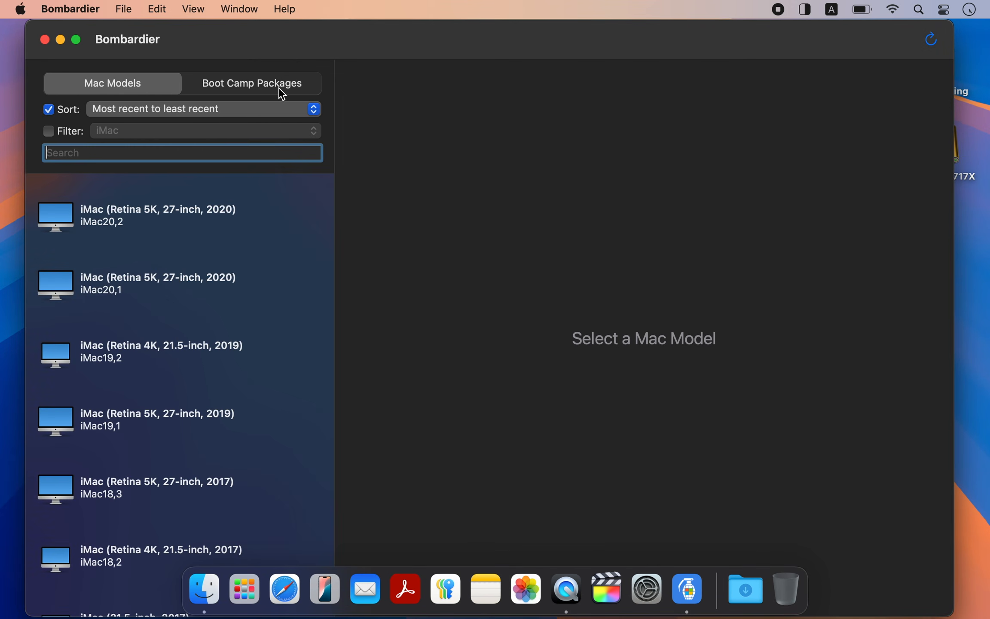
{"action": "key", "text": "super+v"}
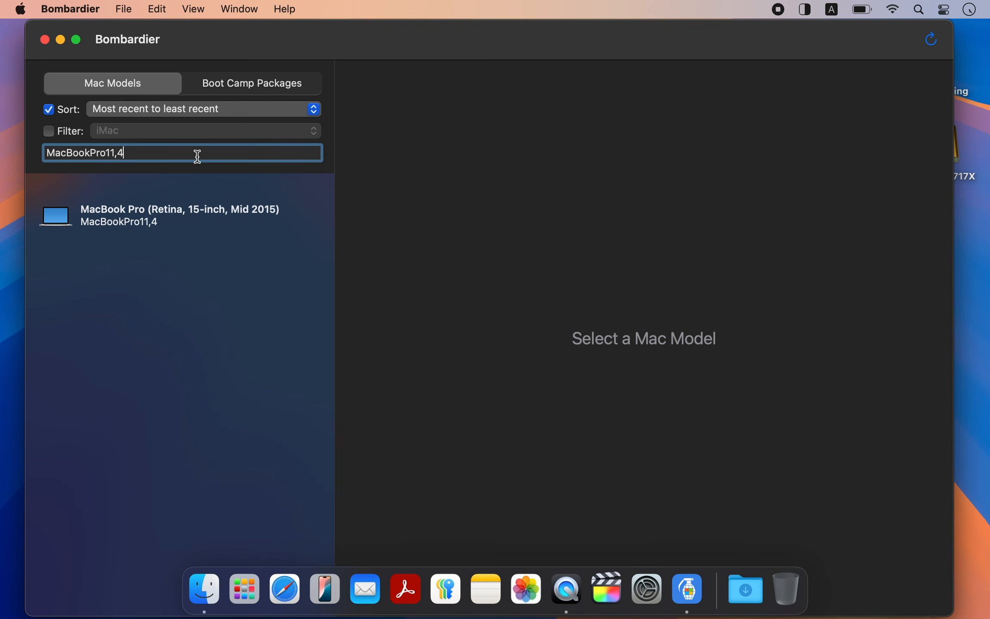
Step: Download Boot Camp package 041-98143 for the MacBookPro11,4 model and open the downloaded 041-98143.dmg
{"action": "left_click", "coordinate": [161, 214]}
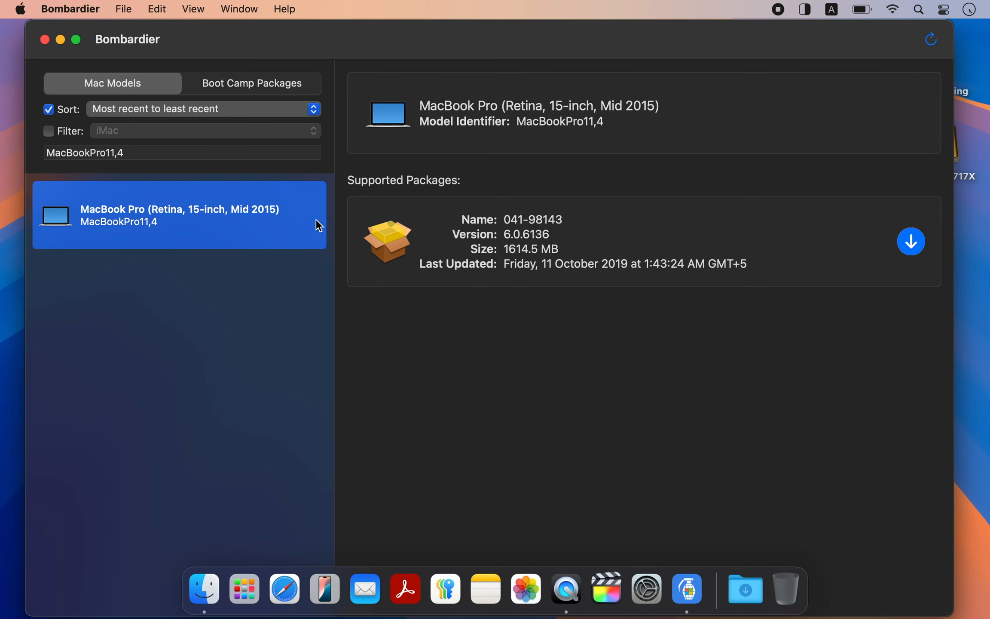
{"action": "left_click", "coordinate": [911, 241]}
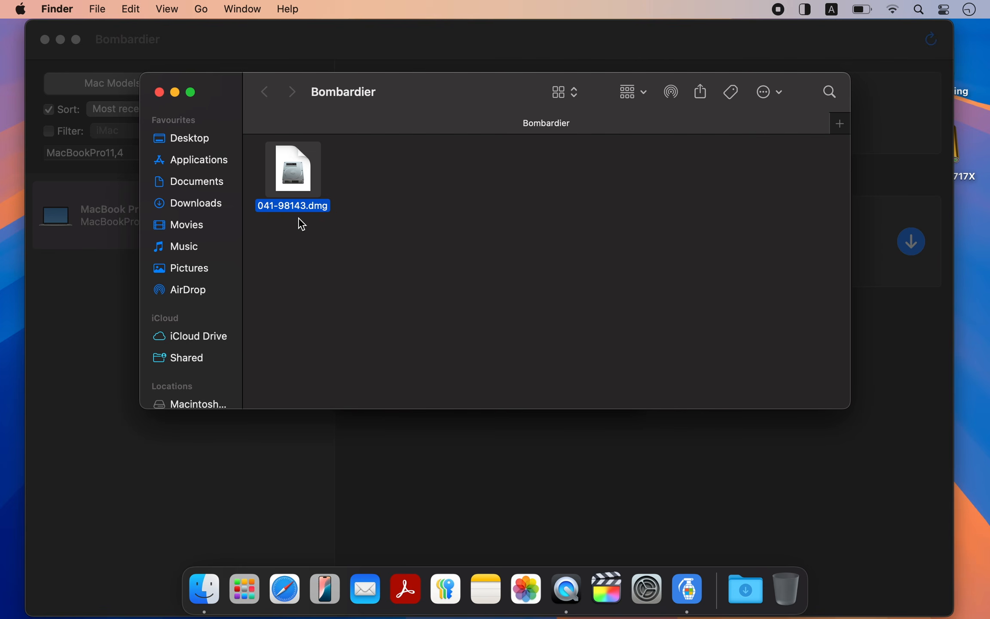
{"action": "double_click", "coordinate": [296, 184]}
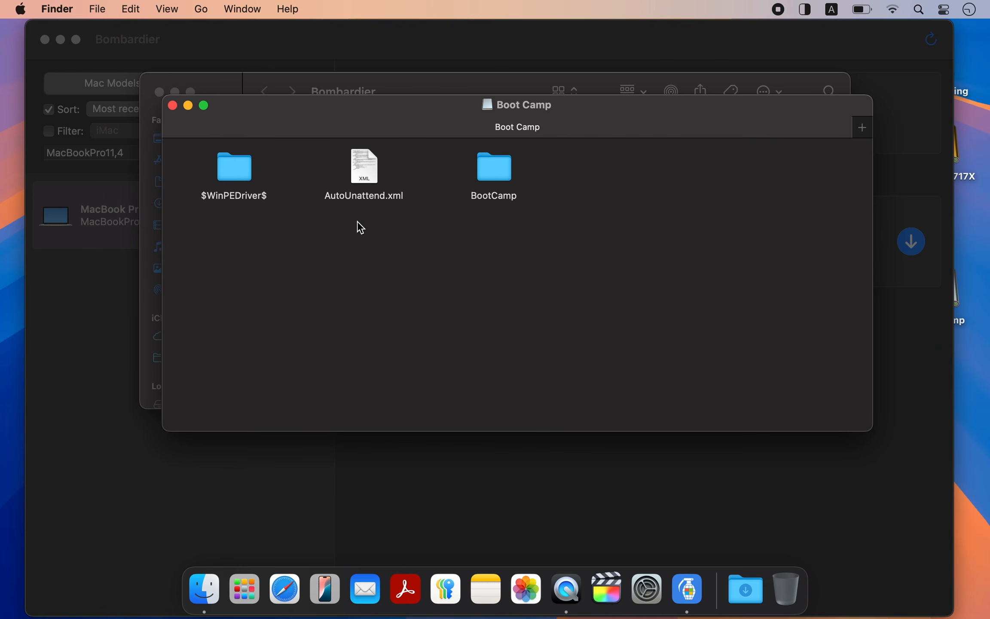
Step: Copy $WinPEDriver$, AutoUnattend.xml and BootCamp from the Boot Camp disk image, and close the Finder windows and Bombardier
{"action": "left_click_drag", "start_coordinate": [523, 264], "coordinate": [222, 179]}
{"action": "right_click", "coordinate": [223, 180]}
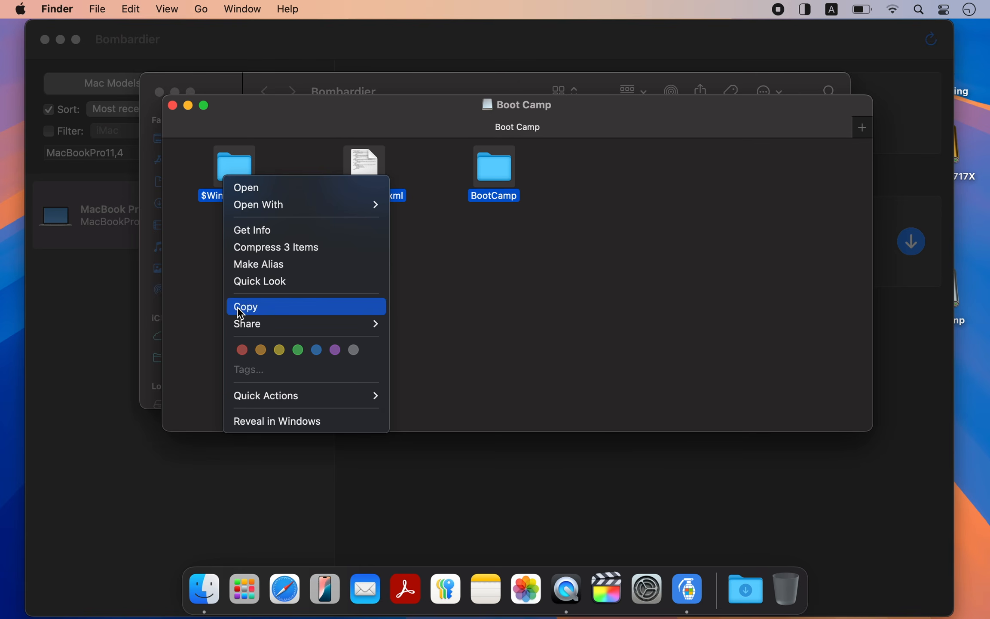
{"action": "left_click", "coordinate": [238, 307]}
{"action": "left_click", "coordinate": [172, 105]}
{"action": "left_click", "coordinate": [159, 91]}
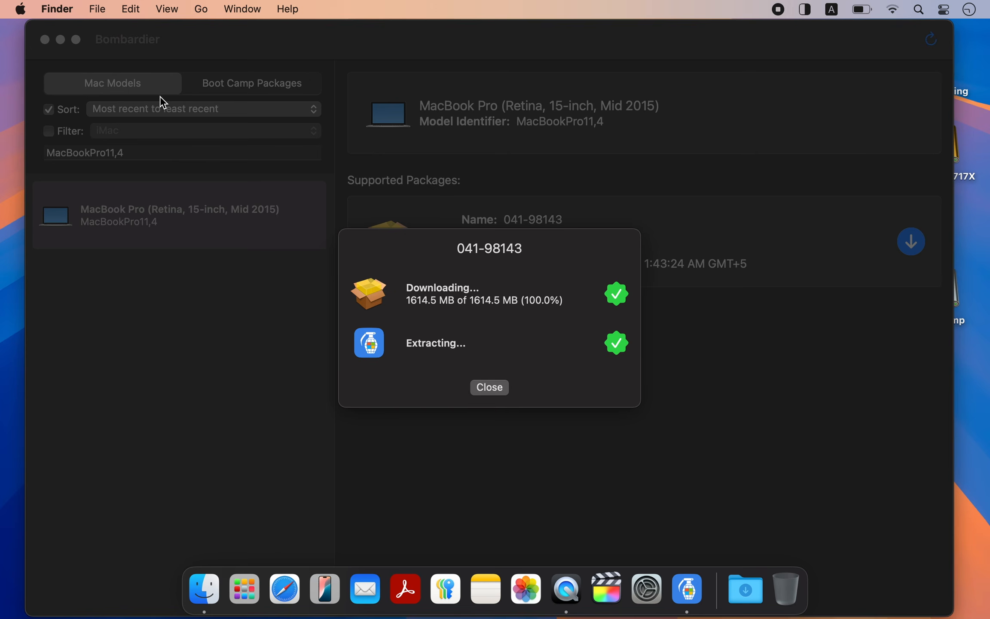
{"action": "left_click", "coordinate": [489, 388]}
{"action": "left_click", "coordinate": [488, 389]}
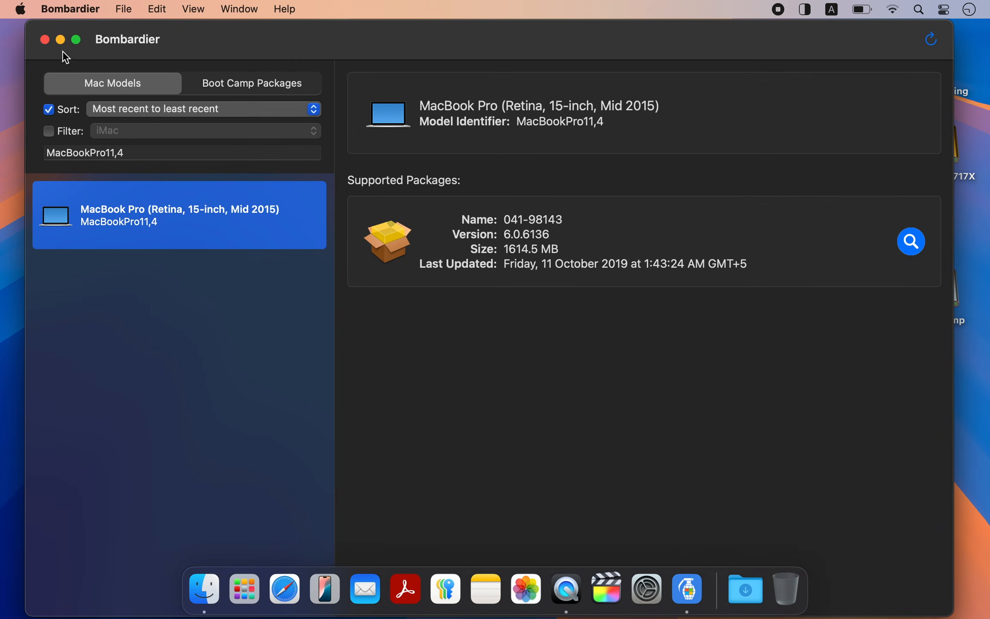
{"action": "left_click", "coordinate": [46, 40]}
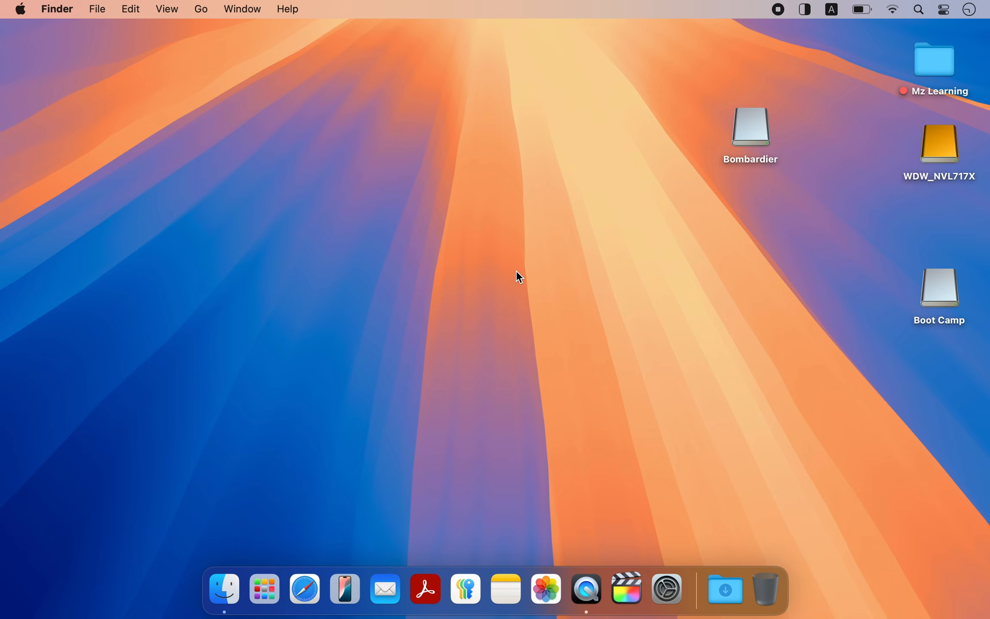
Step: Paste the three copied Boot Camp items into the root of the WDW_NVL717X drive
{"action": "double_click", "coordinate": [931, 162]}
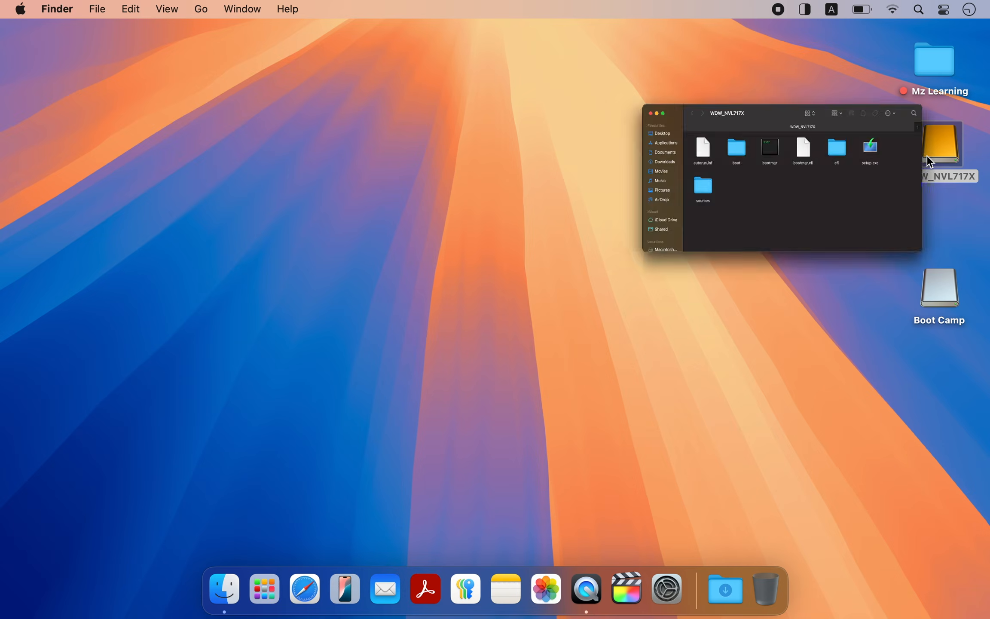
{"action": "right_click", "coordinate": [532, 267]}
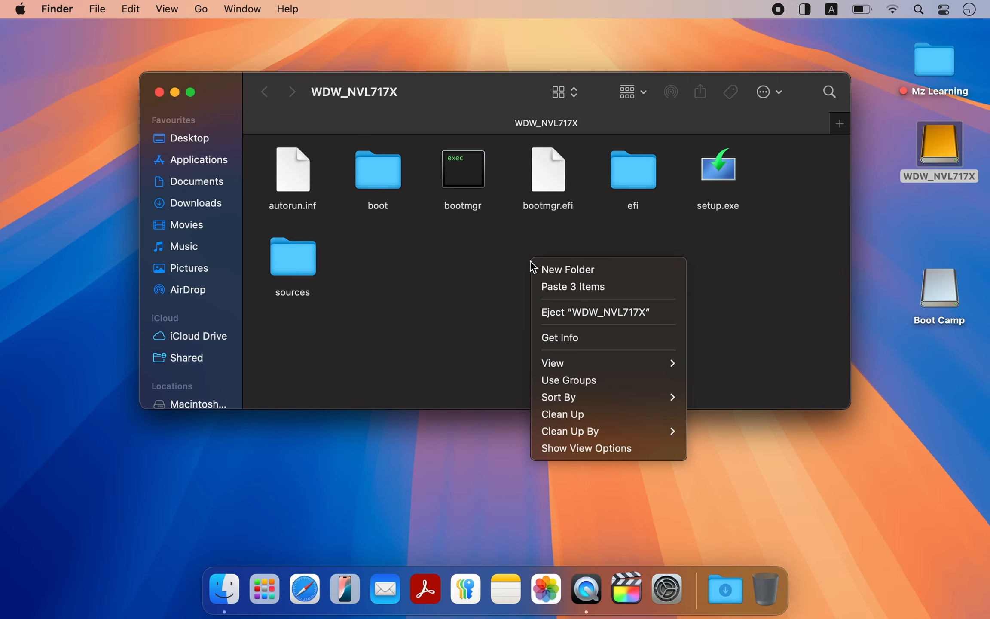
{"action": "left_click", "coordinate": [543, 285]}
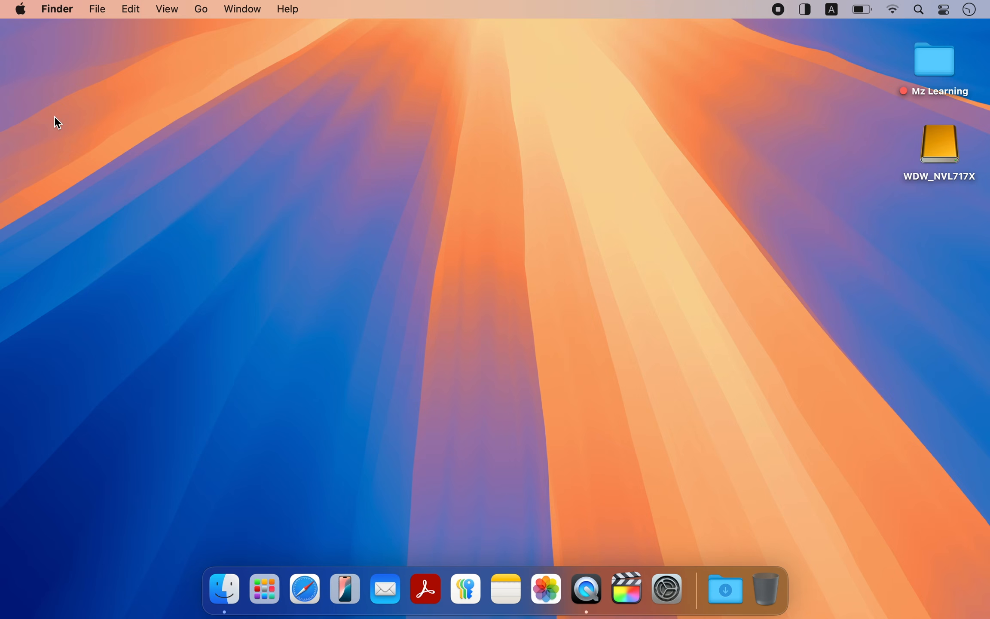
Step: Launch Boot Camp Assistant and start downloading the Windows support software
{"action": "key", "text": "super+space"}
{"action": "type", "text": "boo"}
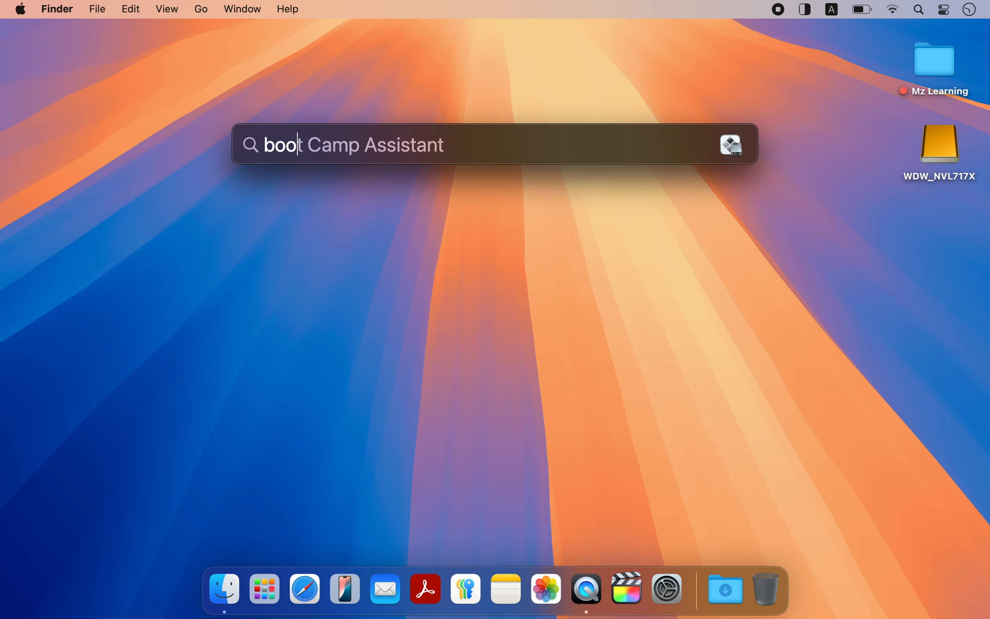
{"action": "key", "text": "Return"}
{"action": "left_click_drag", "start_coordinate": [145, 110], "coordinate": [253, 72]}
{"action": "left_click", "coordinate": [214, 13]}
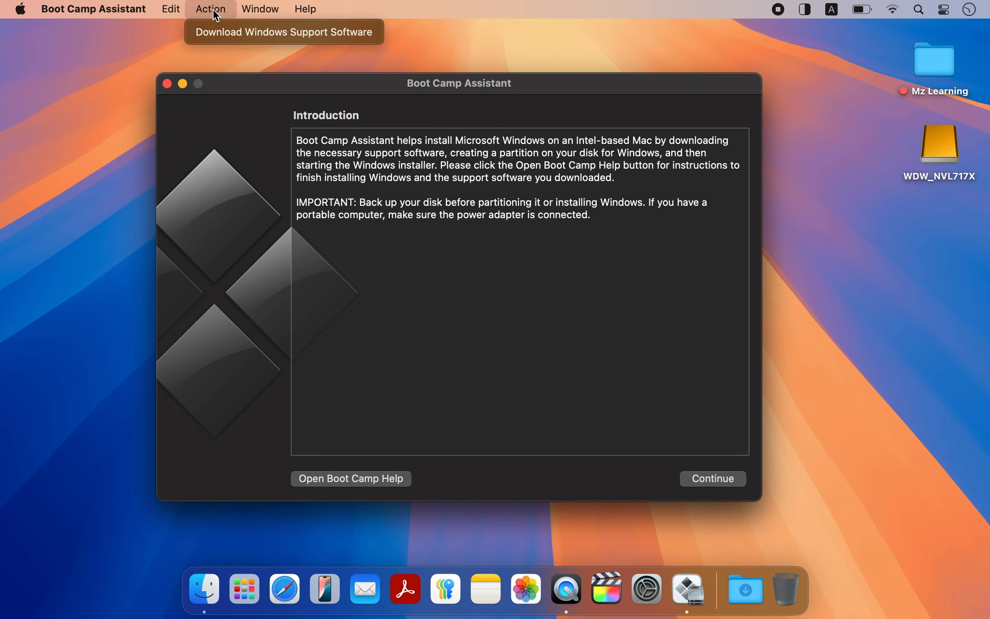
{"action": "left_click", "coordinate": [224, 33]}
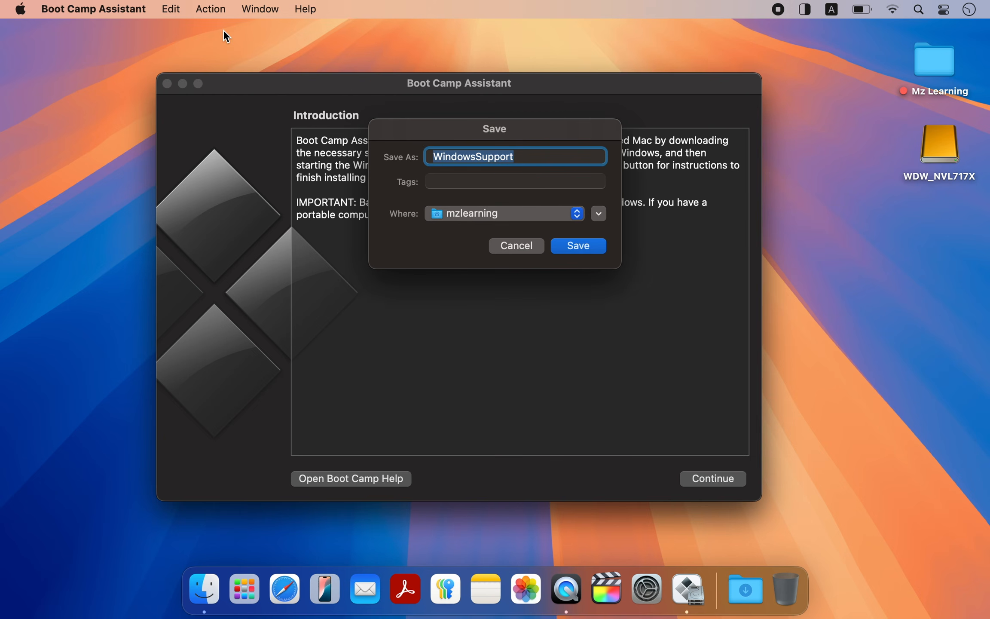
Step: Choose a save location for WindowsSupport, continue the download on battery power, and quit Boot Camp Assistant
{"action": "left_click", "coordinate": [492, 215]}
{"action": "left_click", "coordinate": [515, 342]}
{"action": "left_click", "coordinate": [577, 246]}
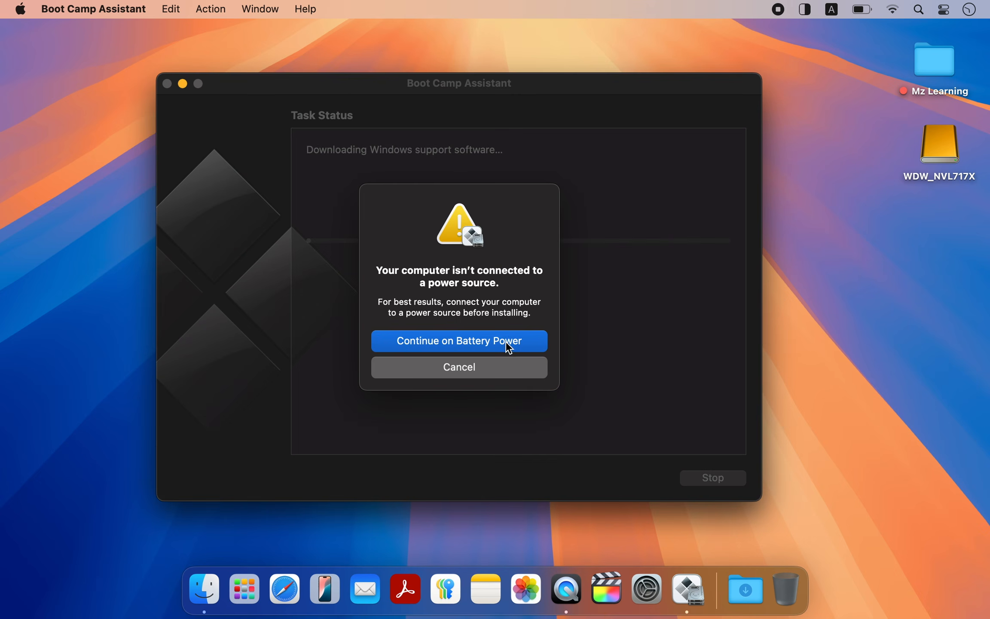
{"action": "left_click", "coordinate": [505, 342]}
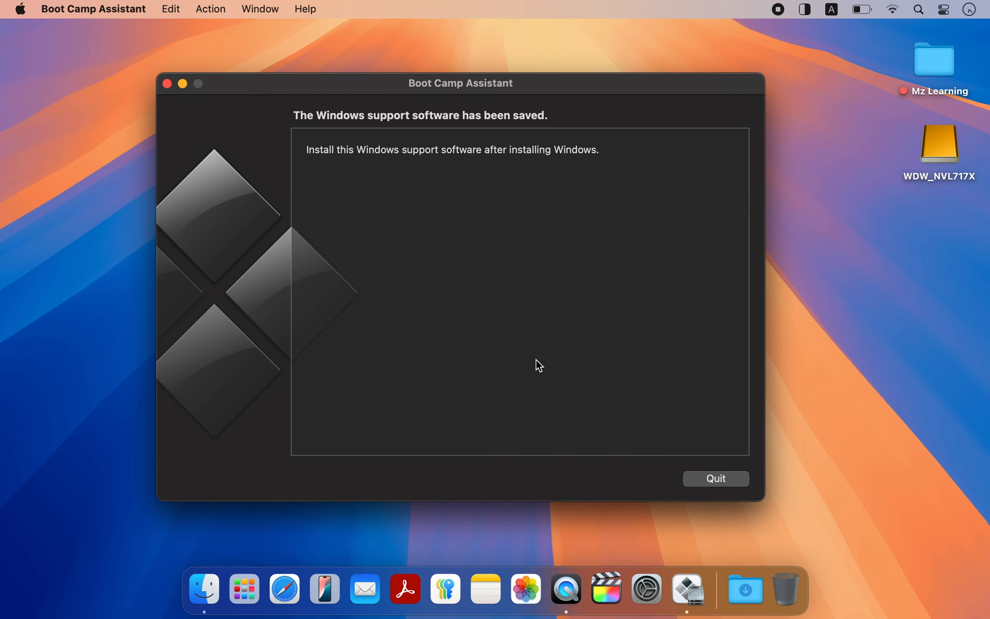
{"action": "left_click", "coordinate": [699, 483]}
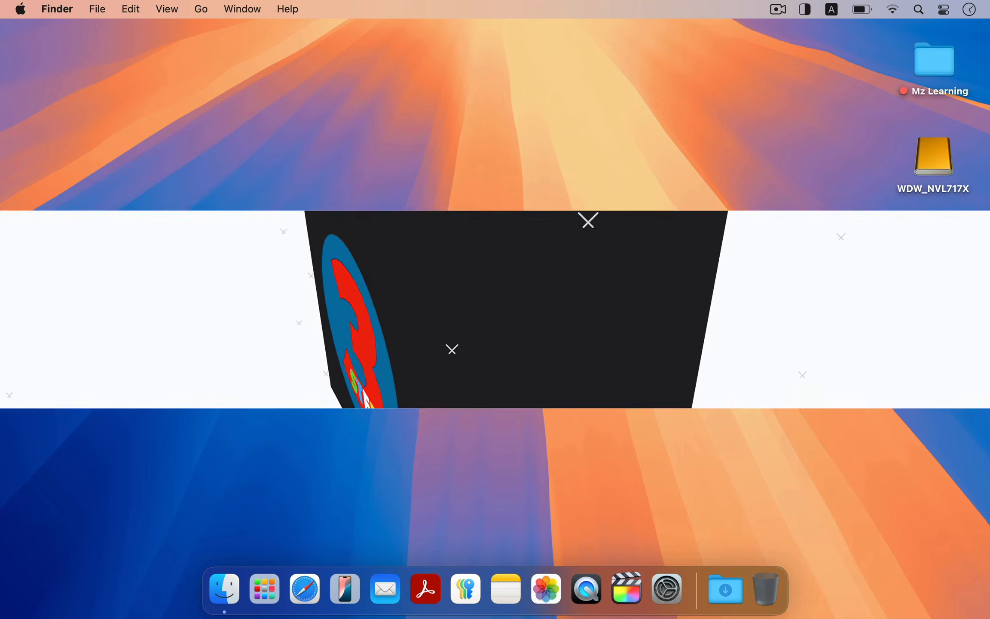
Step: Launch Disk Utility and show all devices in its sidebar
{"action": "key", "text": "super+space"}
{"action": "type", "text": "dis"}
{"action": "key", "text": "Return"}
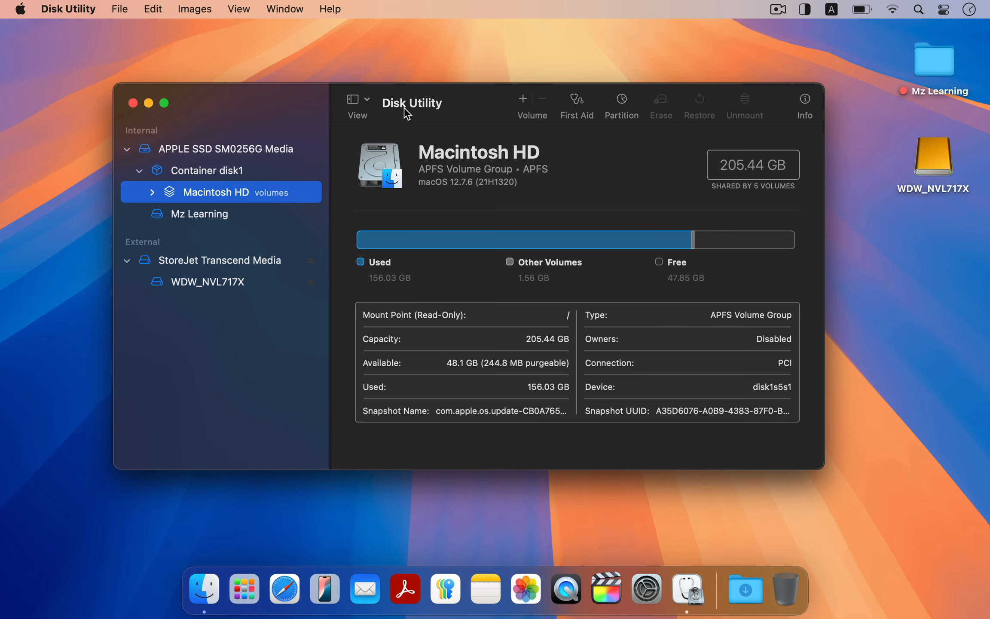
{"action": "left_click", "coordinate": [366, 102]}
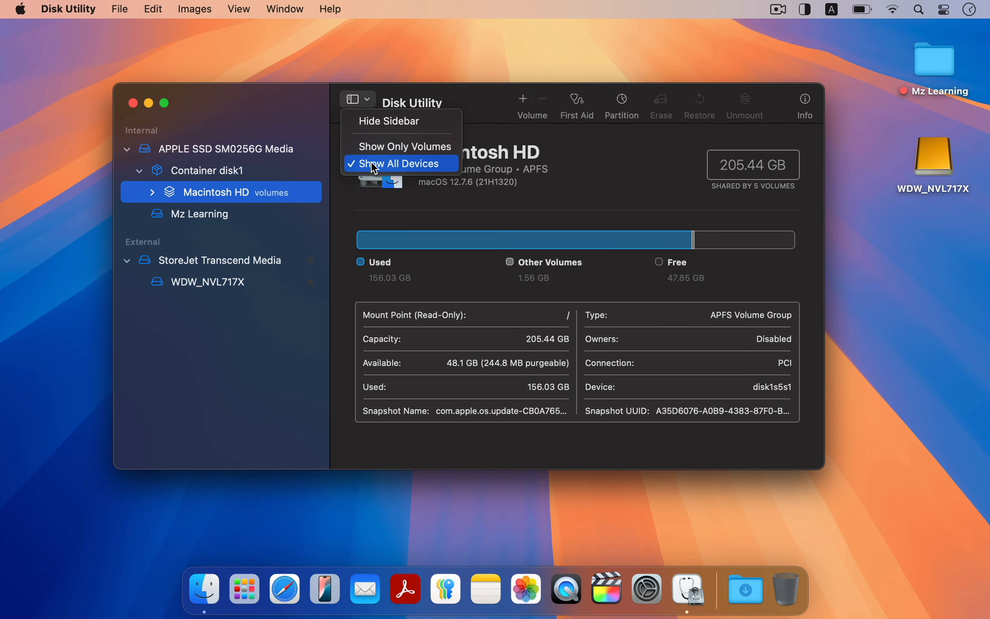
{"action": "left_click", "coordinate": [373, 165]}
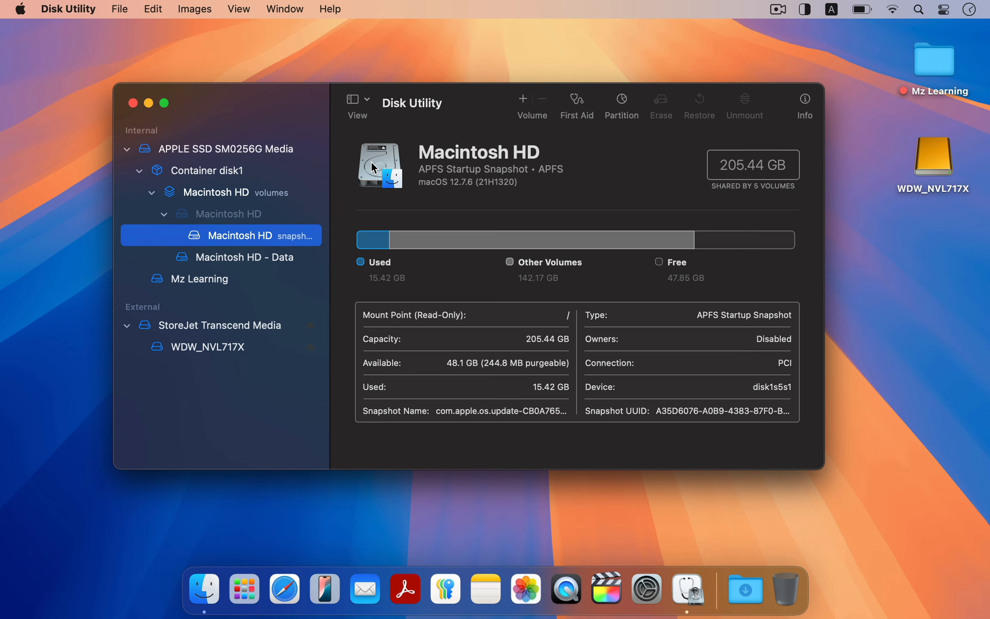
Step: Open the partition layout of APPLE SSD SM0256G Media and add a new partition rather than a volume
{"action": "left_click", "coordinate": [257, 154]}
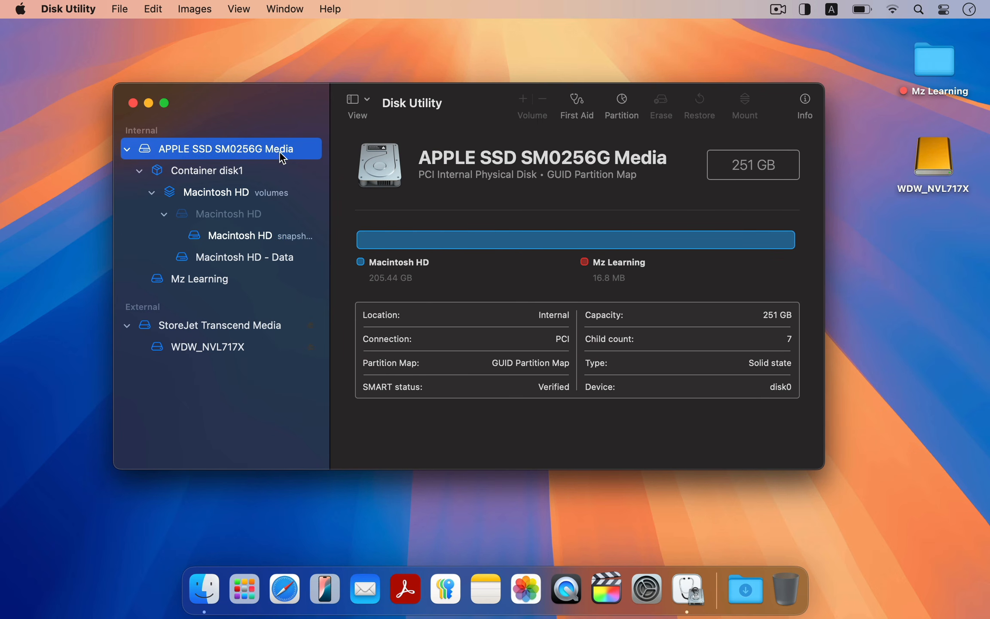
{"action": "left_click", "coordinate": [622, 102]}
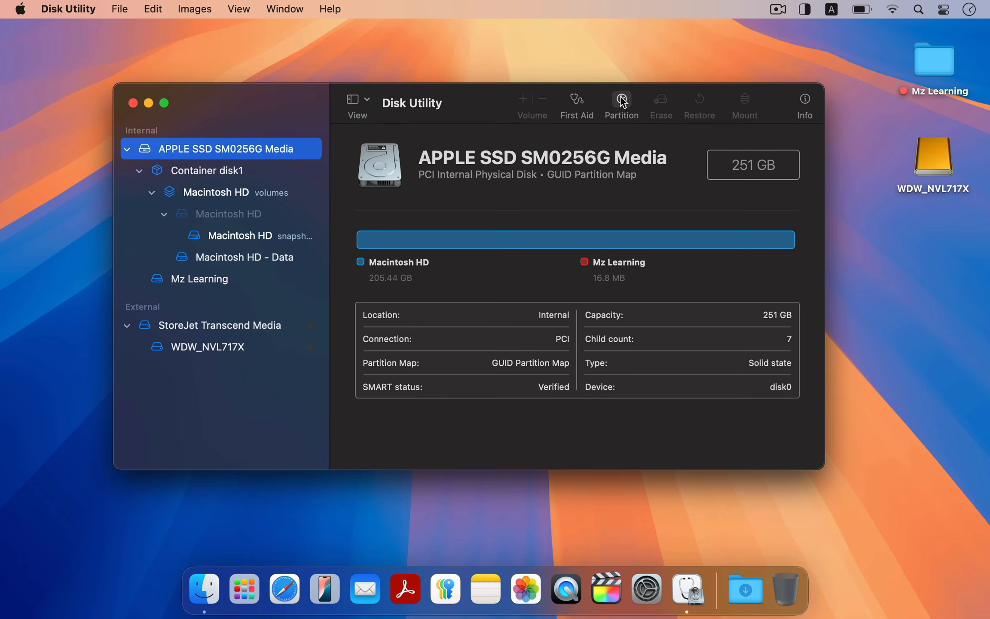
{"action": "left_click_drag", "start_coordinate": [507, 92], "coordinate": [508, 44]}
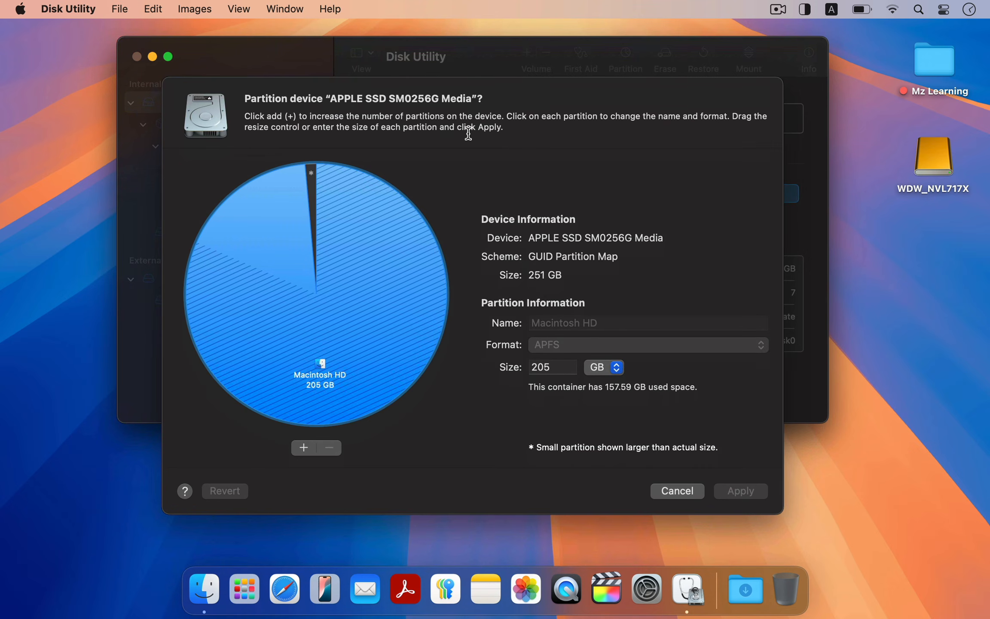
{"action": "left_click", "coordinate": [304, 447]}
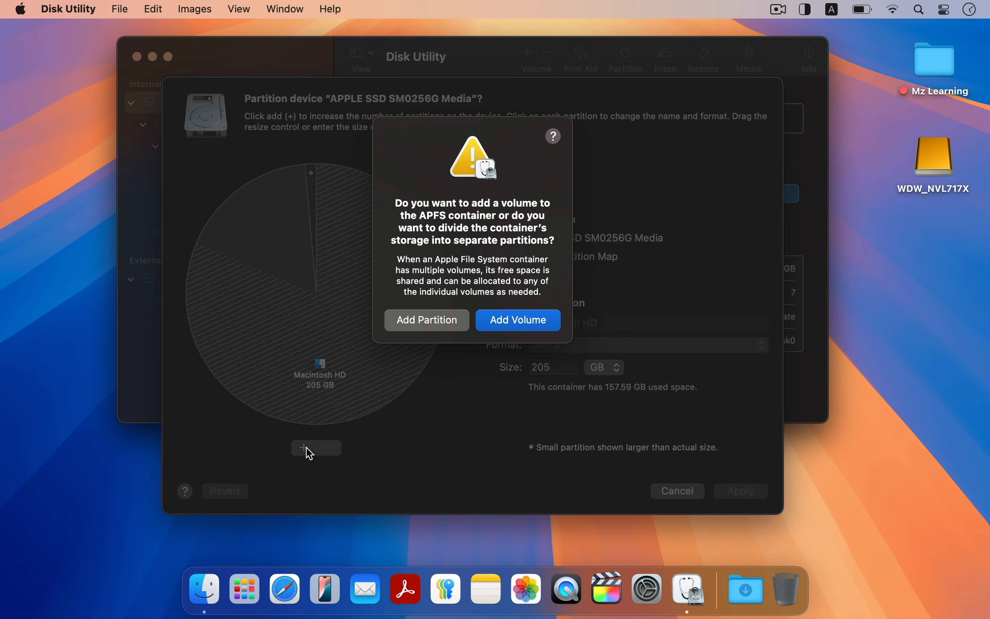
{"action": "left_click", "coordinate": [415, 323]}
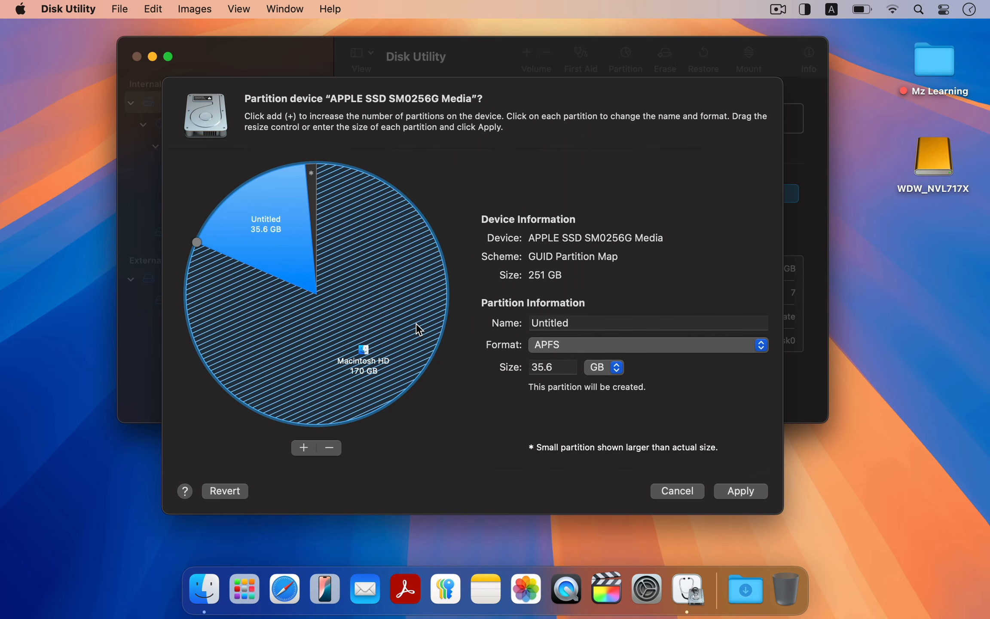
Step: Set the new Untitled partition's size to 5000 MB
{"action": "double_click", "coordinate": [557, 368]}
{"action": "type", "text": "5000"}
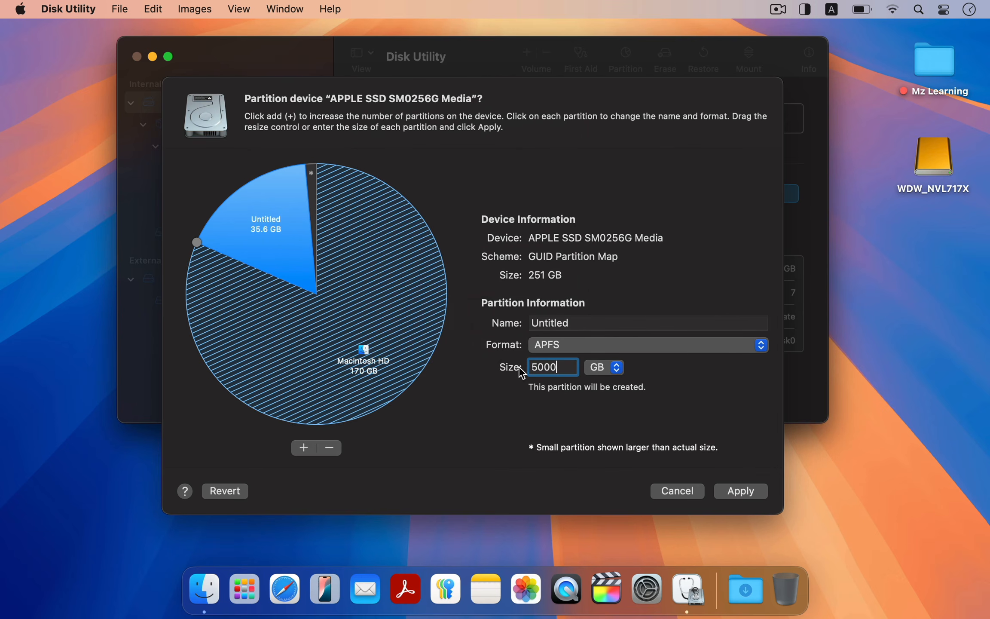
{"action": "left_click", "coordinate": [614, 368]}
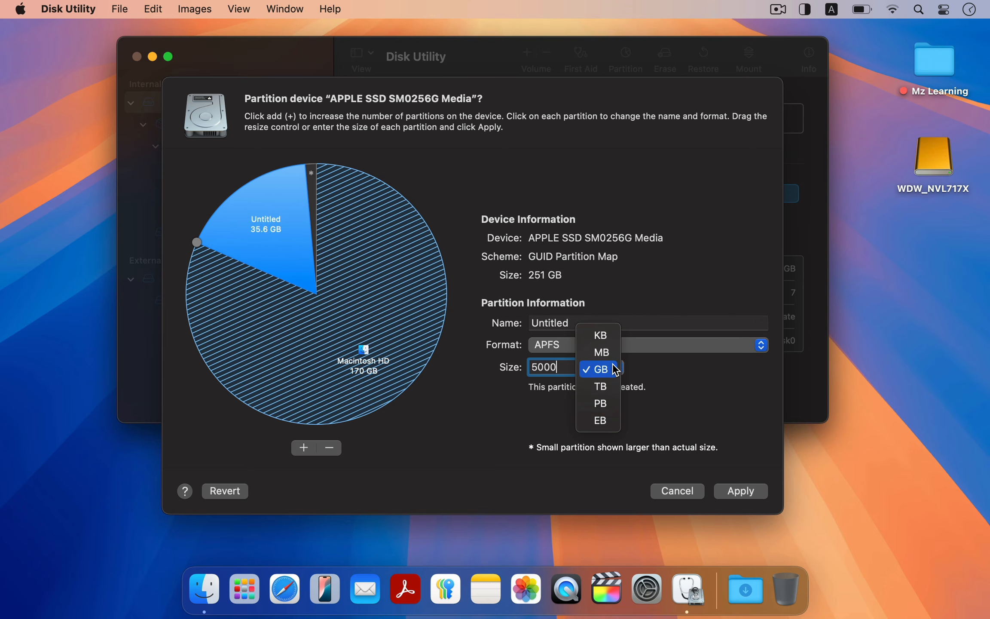
{"action": "left_click", "coordinate": [609, 352]}
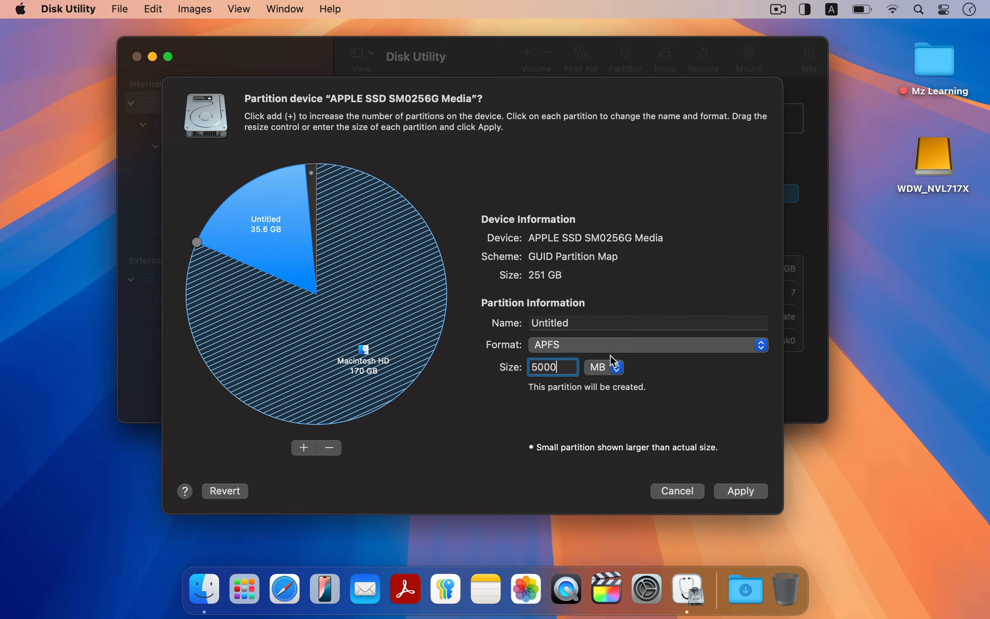
Step: Apply the new partition layout, confirm resizing the startup volume, and quit Disk Utility once it finishes
{"action": "left_click", "coordinate": [728, 491]}
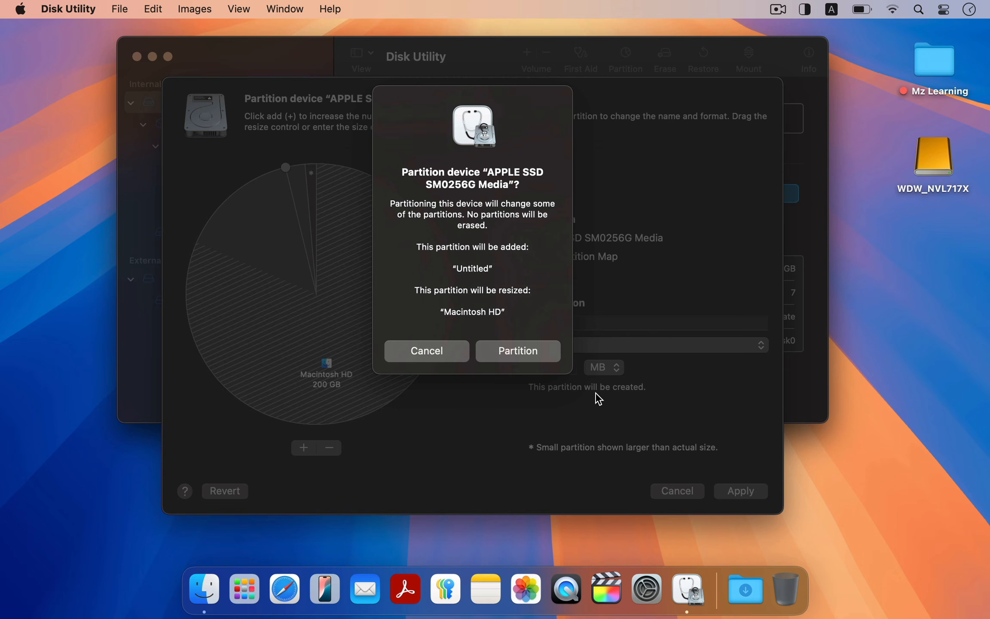
{"action": "left_click", "coordinate": [516, 351]}
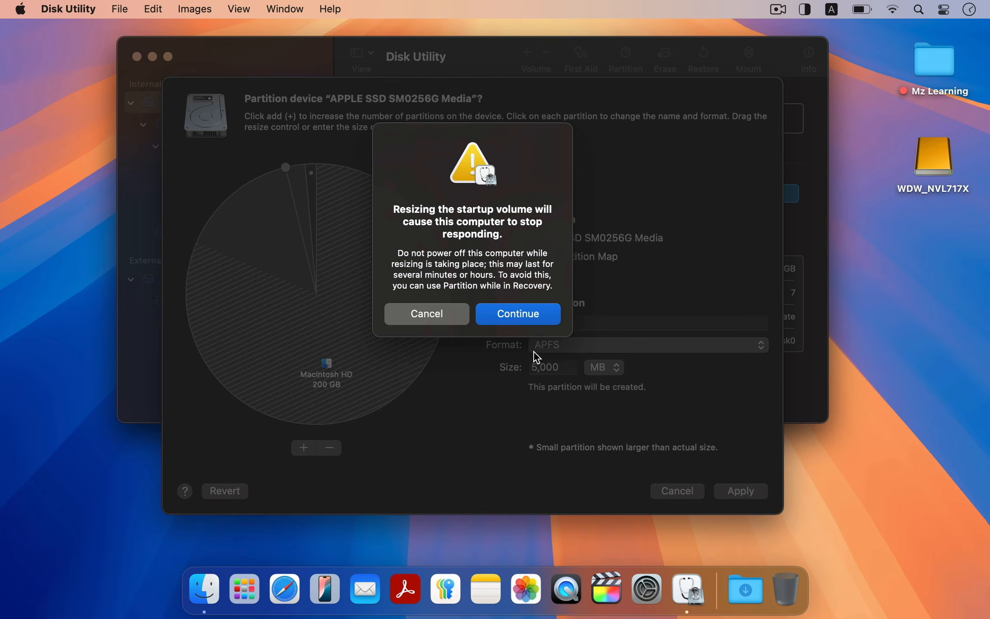
{"action": "left_click", "coordinate": [524, 315]}
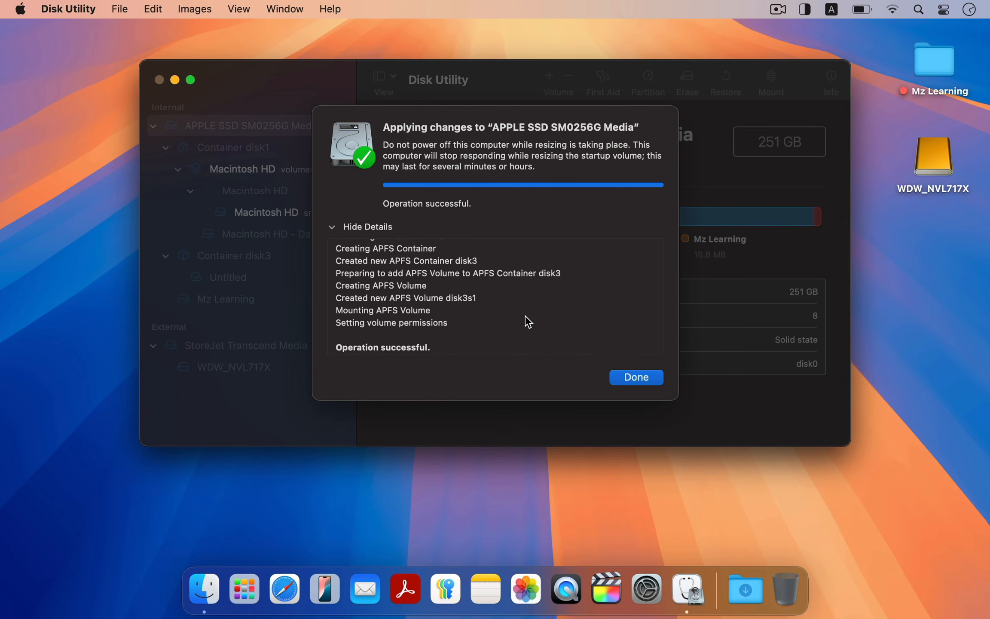
{"action": "left_click", "coordinate": [636, 377]}
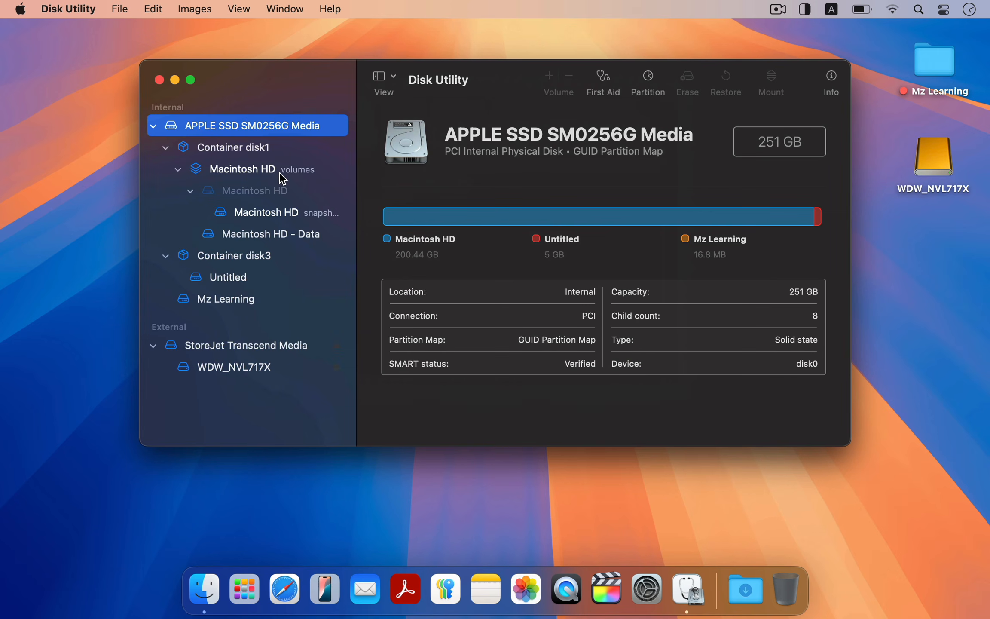
{"action": "left_click", "coordinate": [69, 9]}
{"action": "left_click", "coordinate": [79, 133]}
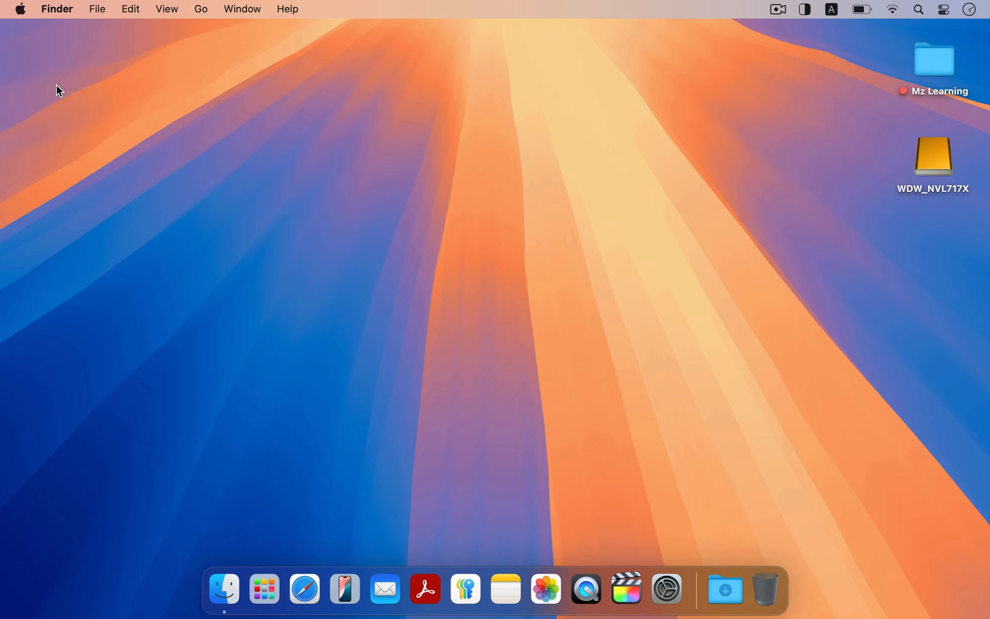
Step: Restart the Mac and select the EFI Boot drive in the startup disk chooser
{"action": "left_click", "coordinate": [22, 12]}
{"action": "left_click", "coordinate": [40, 166]}
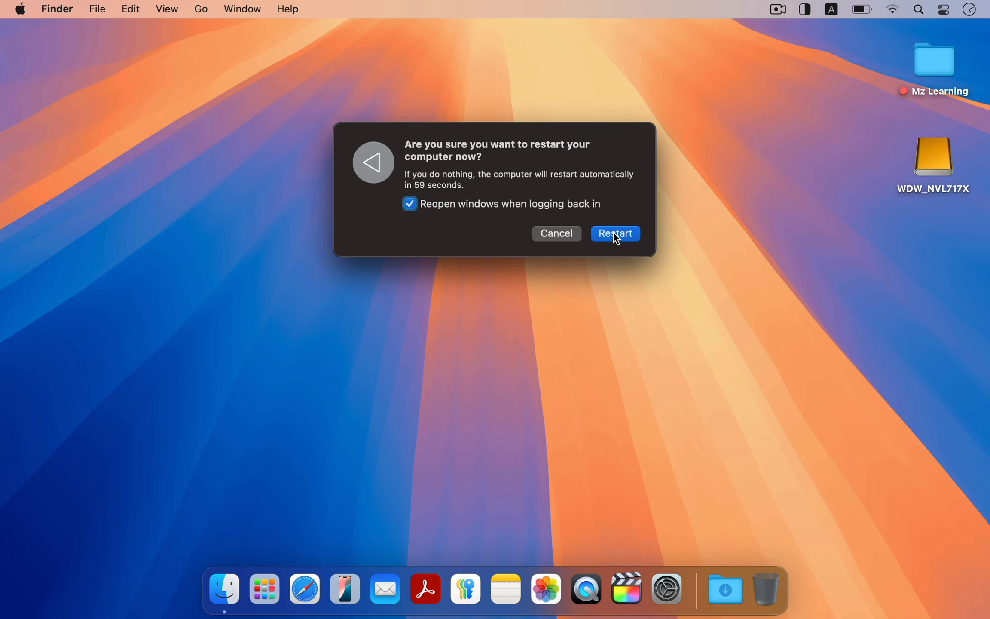
{"action": "left_click", "coordinate": [616, 234]}
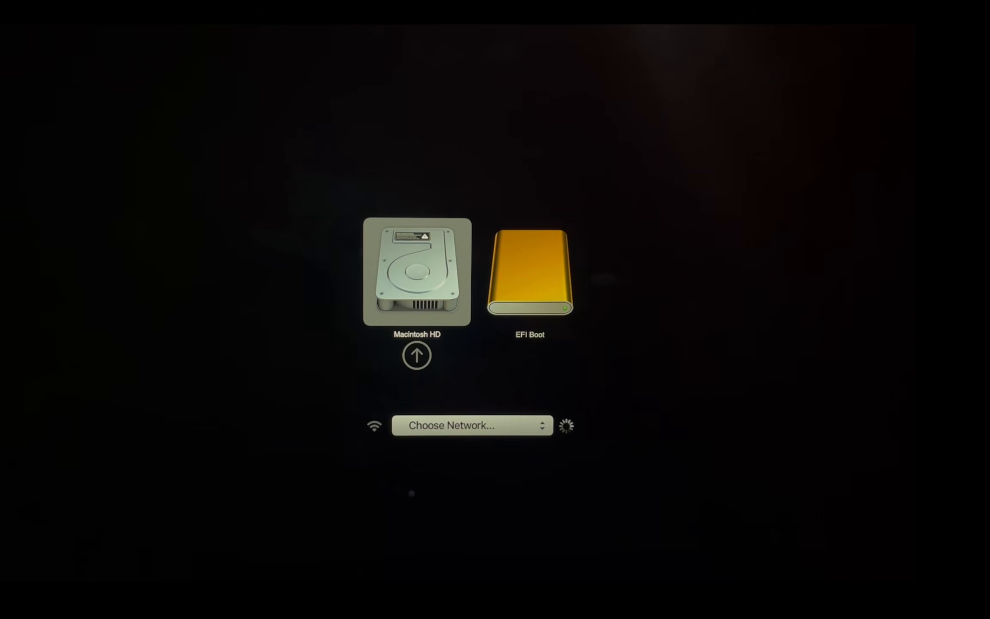
{"action": "key", "text": "Right"}
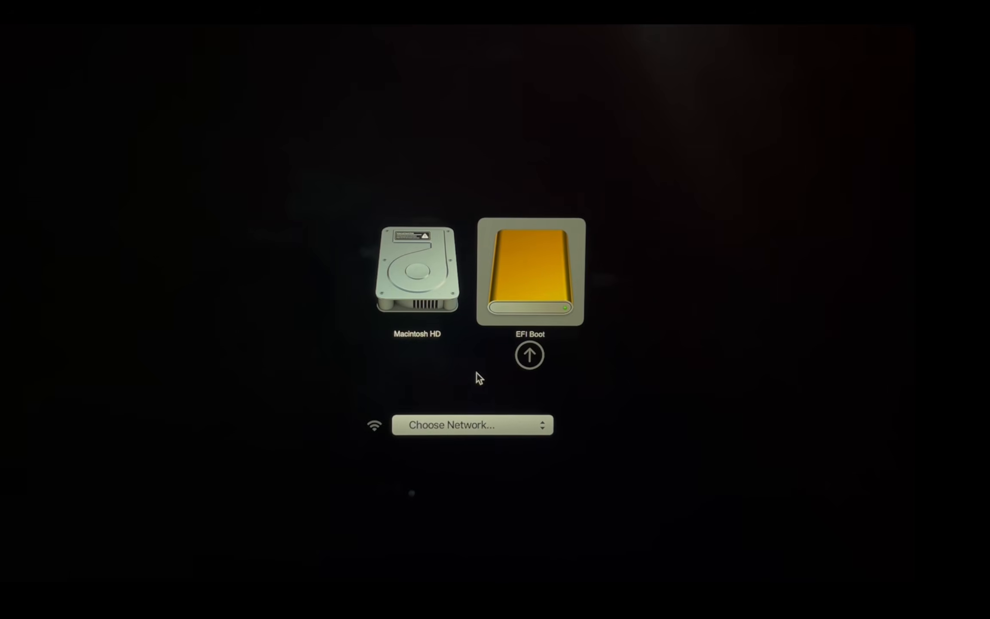
Step: Boot from the EFI Boot drive and launch regedit from a command prompt in Windows 11 Setup
{"action": "key", "text": "Return"}
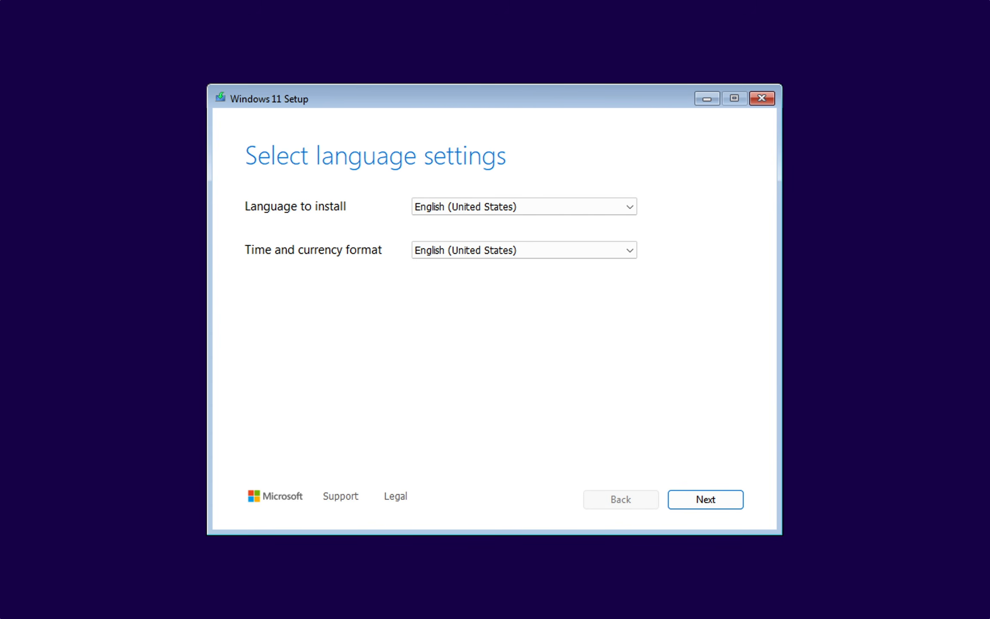
{"action": "key", "text": "shift+F10"}
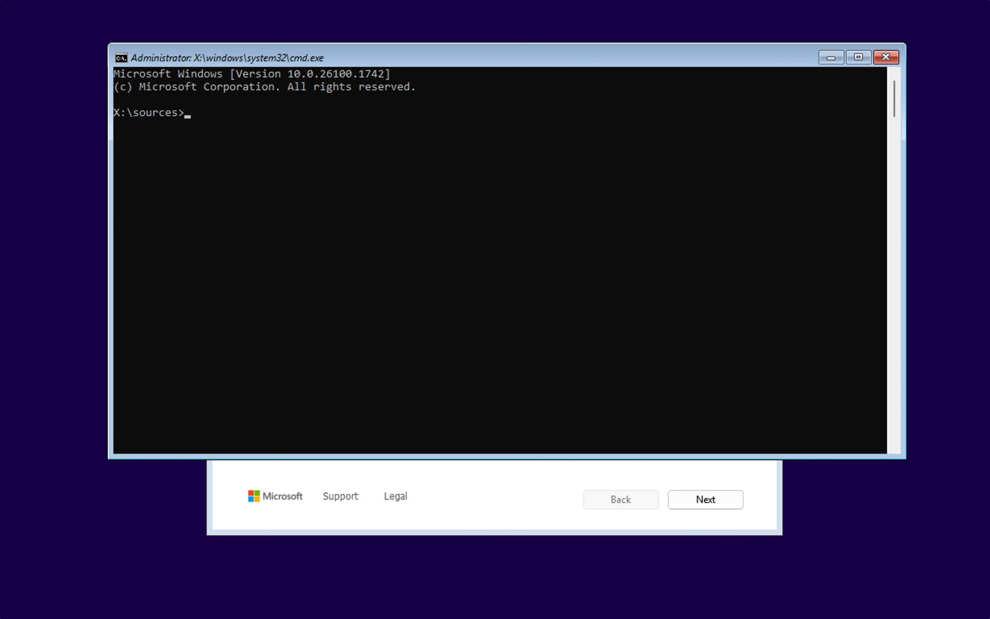
{"action": "type", "text": "regedit"}
{"action": "key", "text": "Return"}
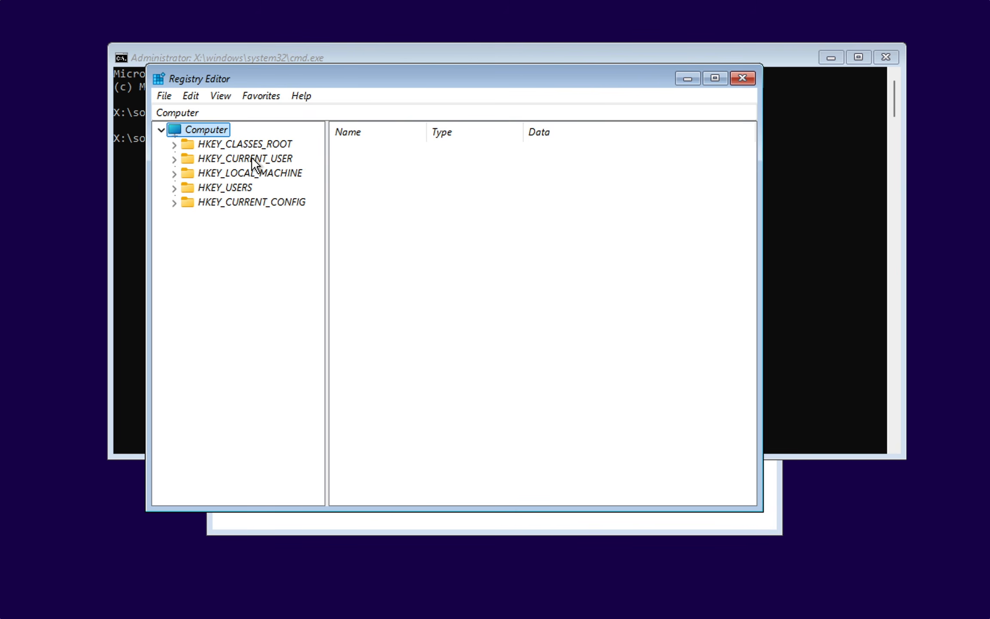
Step: Create a new registry key named LabConfig under HKEY_LOCAL_MACHINE\SYSTEM\Setup
{"action": "double_click", "coordinate": [242, 172]}
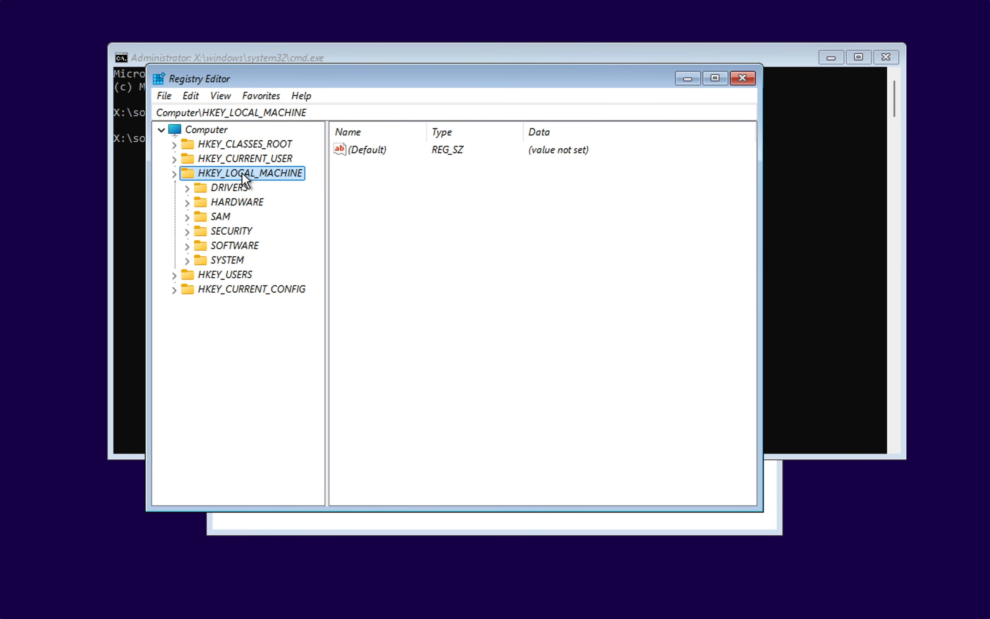
{"action": "double_click", "coordinate": [226, 259]}
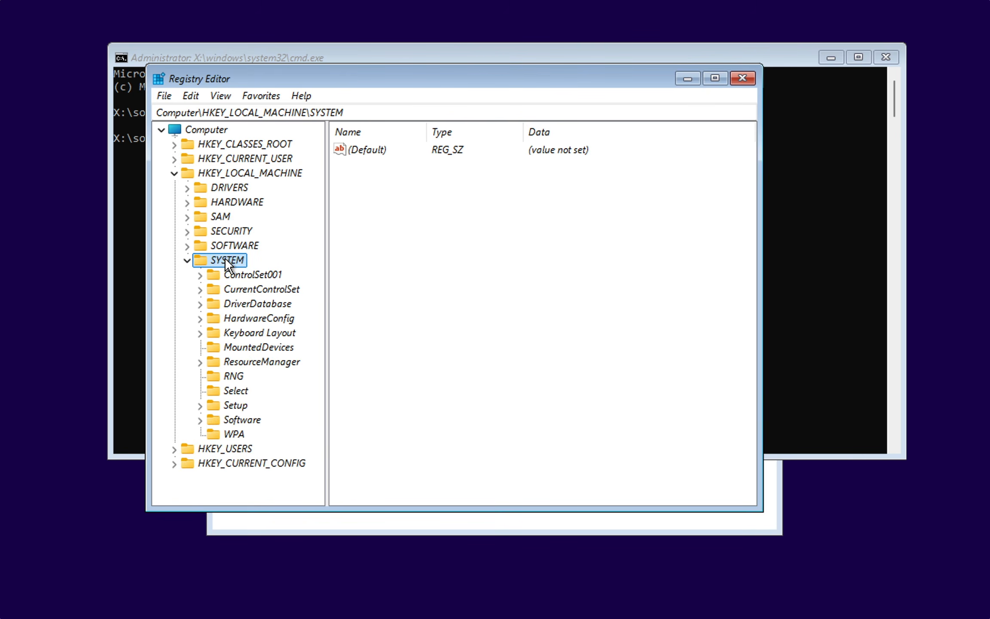
{"action": "left_click", "coordinate": [231, 406]}
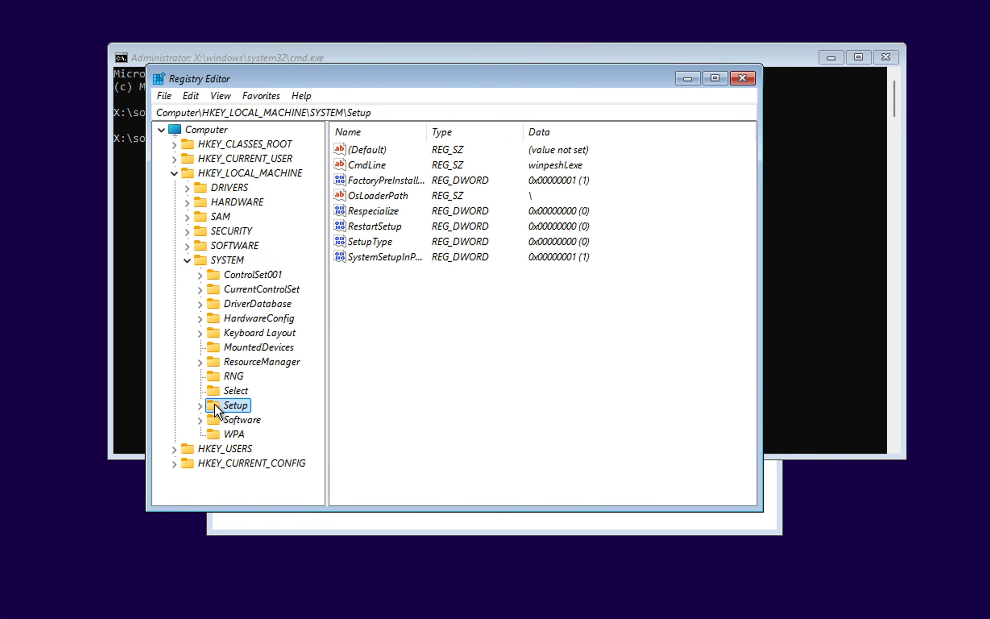
{"action": "right_click", "coordinate": [215, 404]}
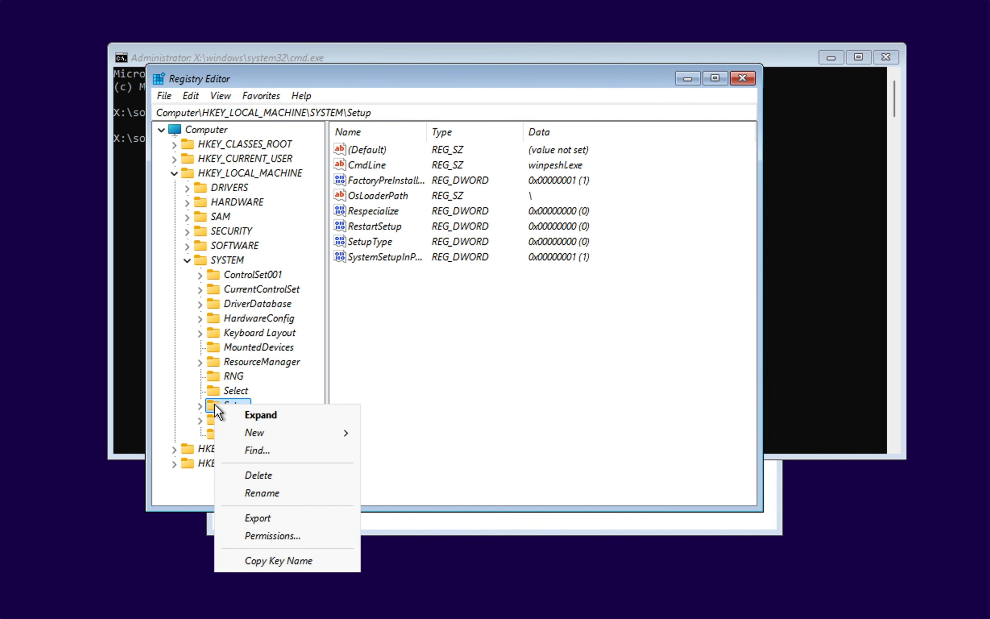
{"action": "mouse_move", "coordinate": [312, 430]}
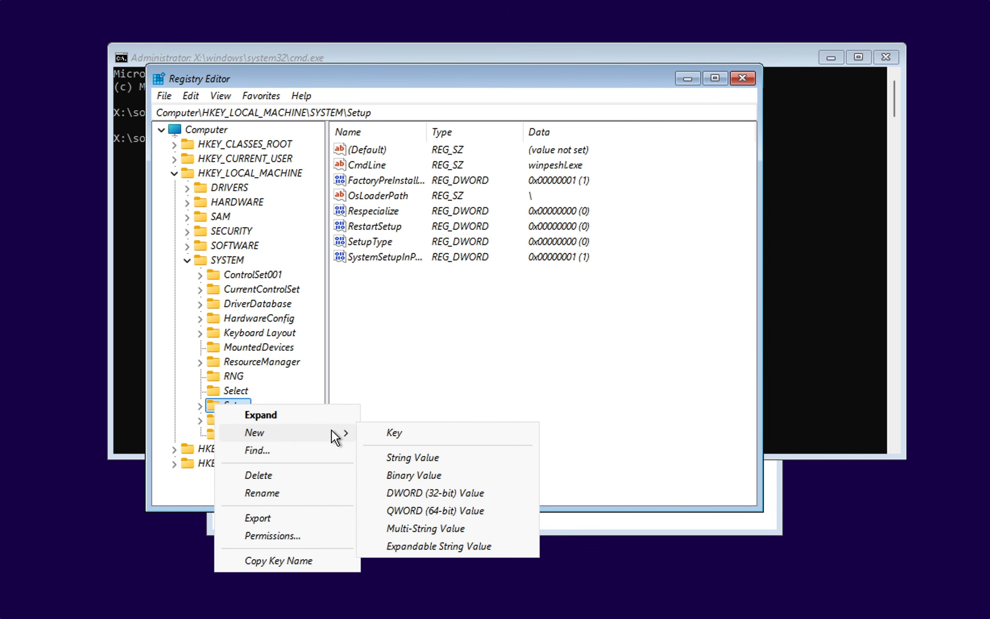
{"action": "left_click", "coordinate": [386, 429]}
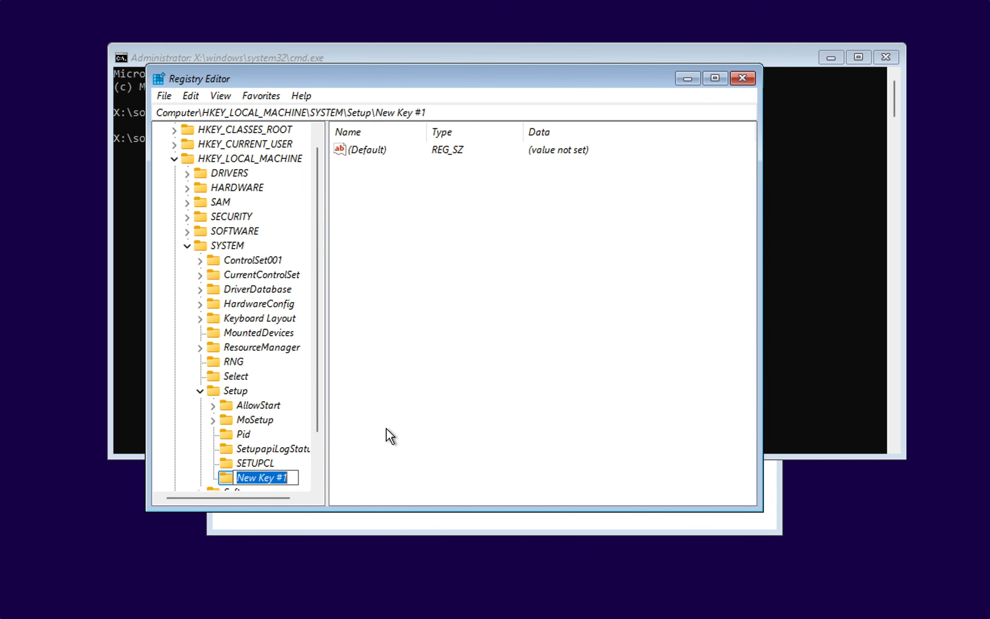
{"action": "type", "text": "LabConfig"}
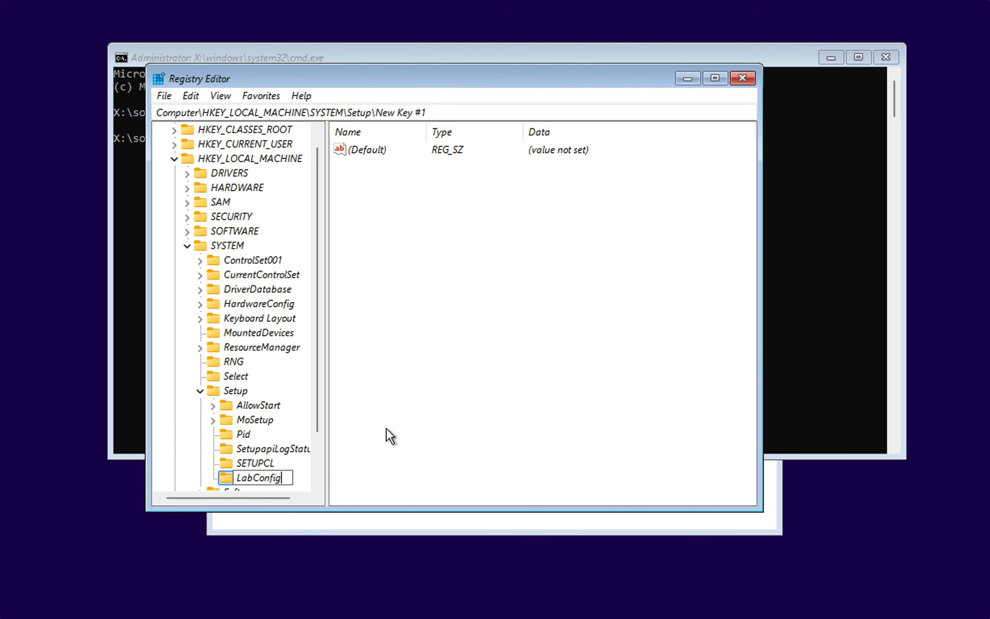
{"action": "key", "text": "Return"}
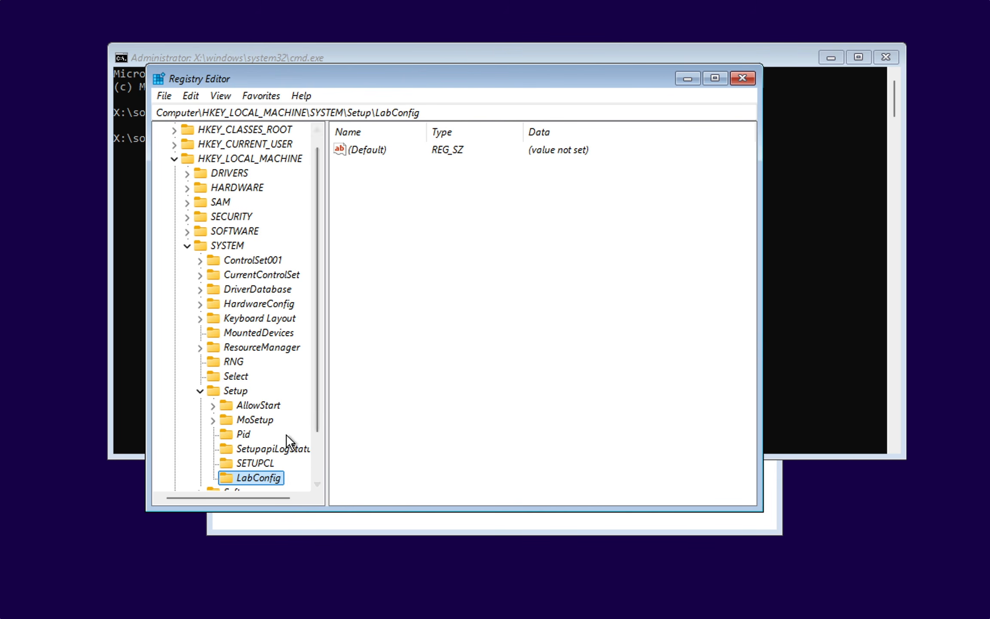
{"action": "left_click_drag", "start_coordinate": [285, 510], "coordinate": [287, 536]}
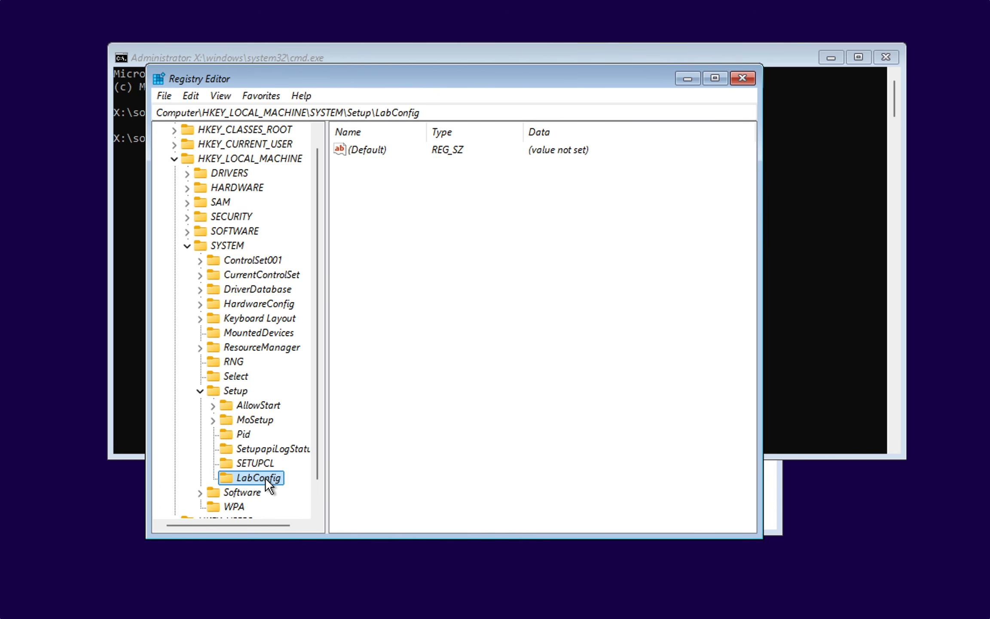
Step: Add a DWORD (32-bit) value named BypassTPMCheck to the LabConfig key and set its data to 1
{"action": "right_click", "coordinate": [432, 308]}
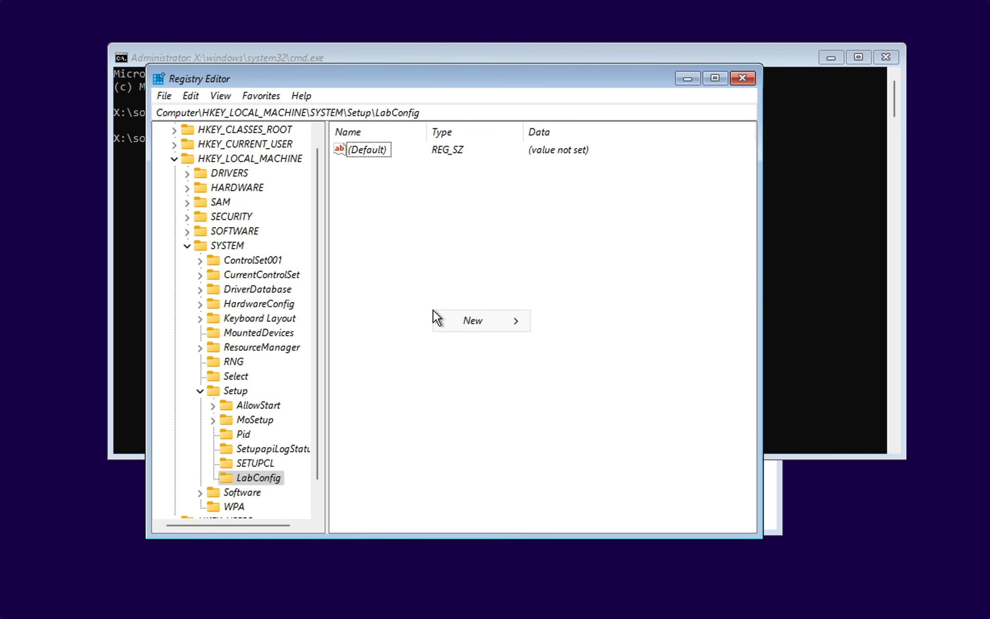
{"action": "mouse_move", "coordinate": [458, 319]}
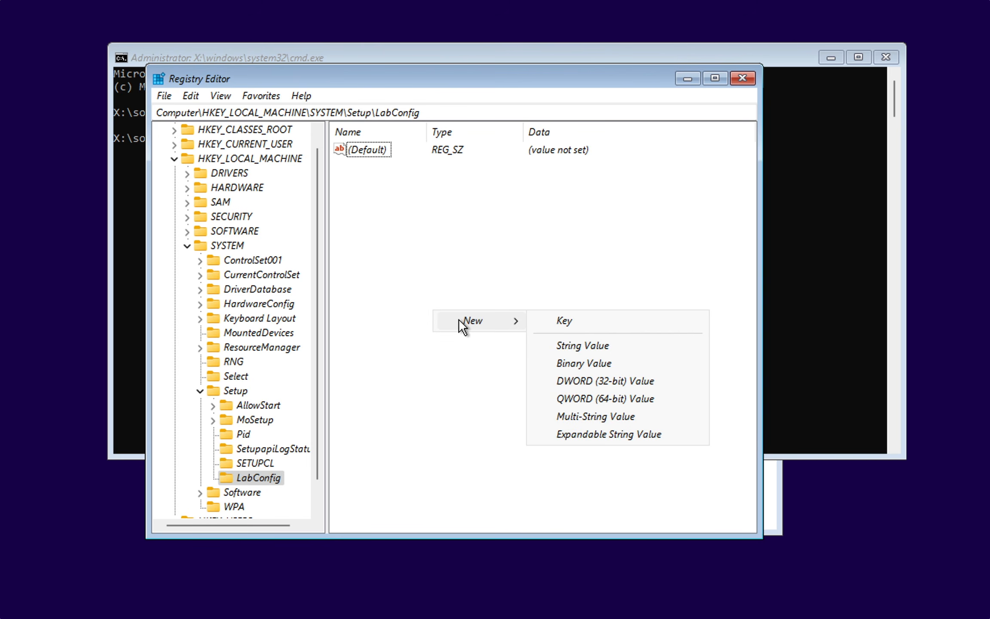
{"action": "left_click", "coordinate": [576, 380]}
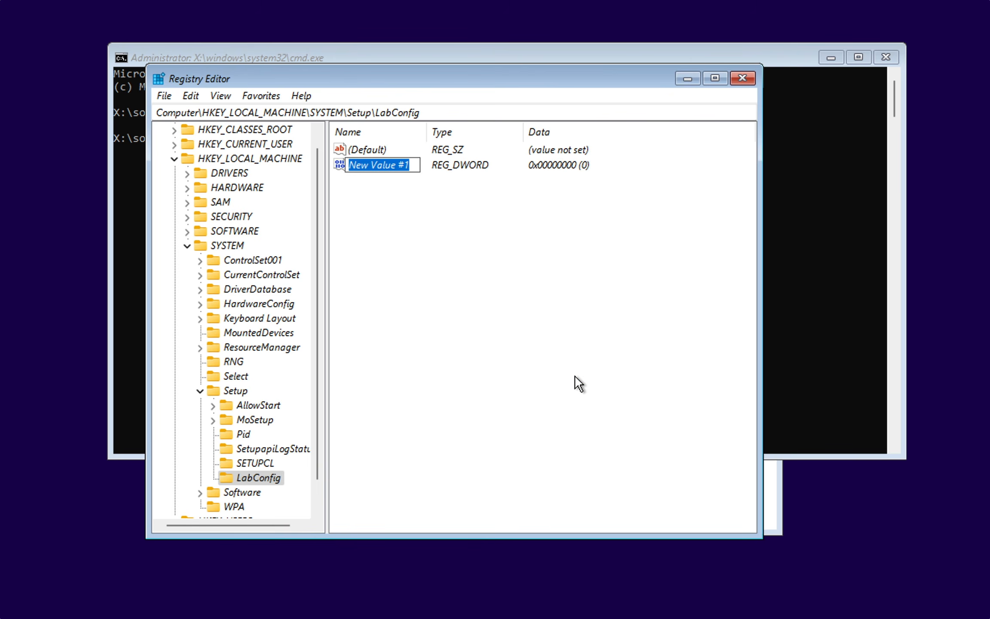
{"action": "type", "text": "Bypass"}
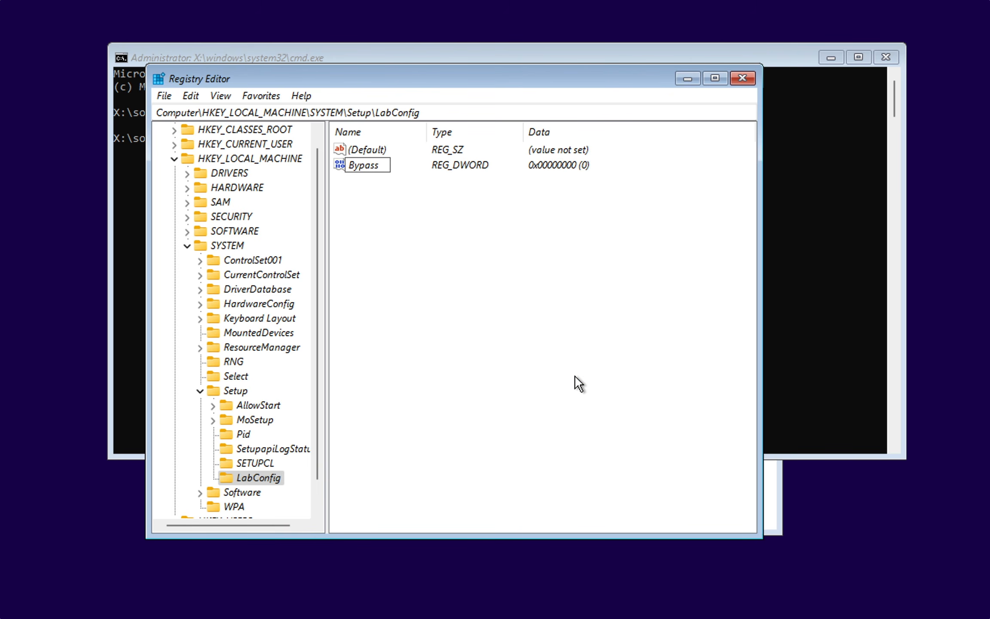
{"action": "type", "text": "TPMCheck"}
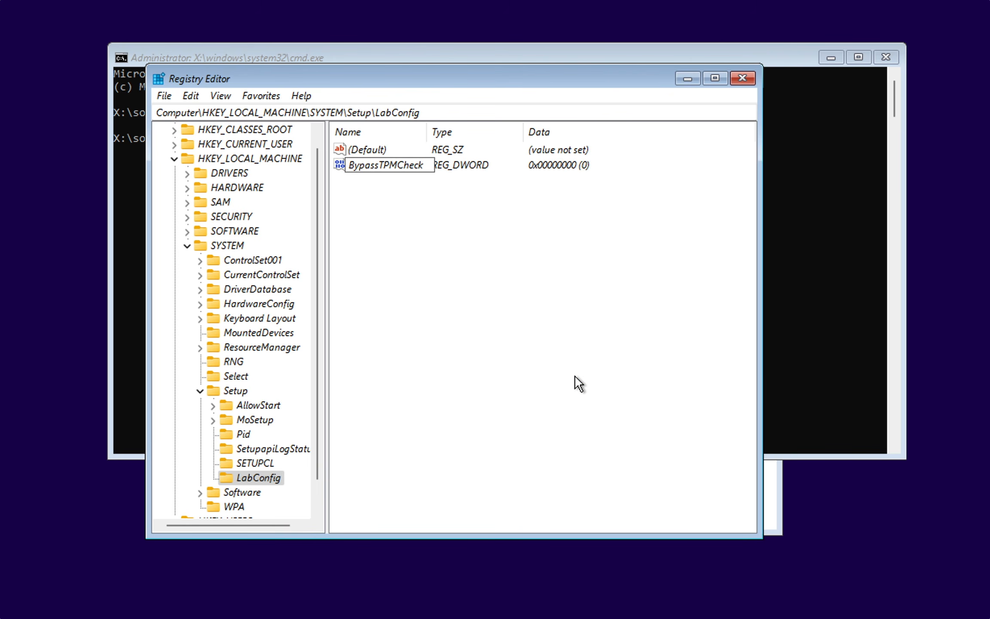
{"action": "key", "text": "Return"}
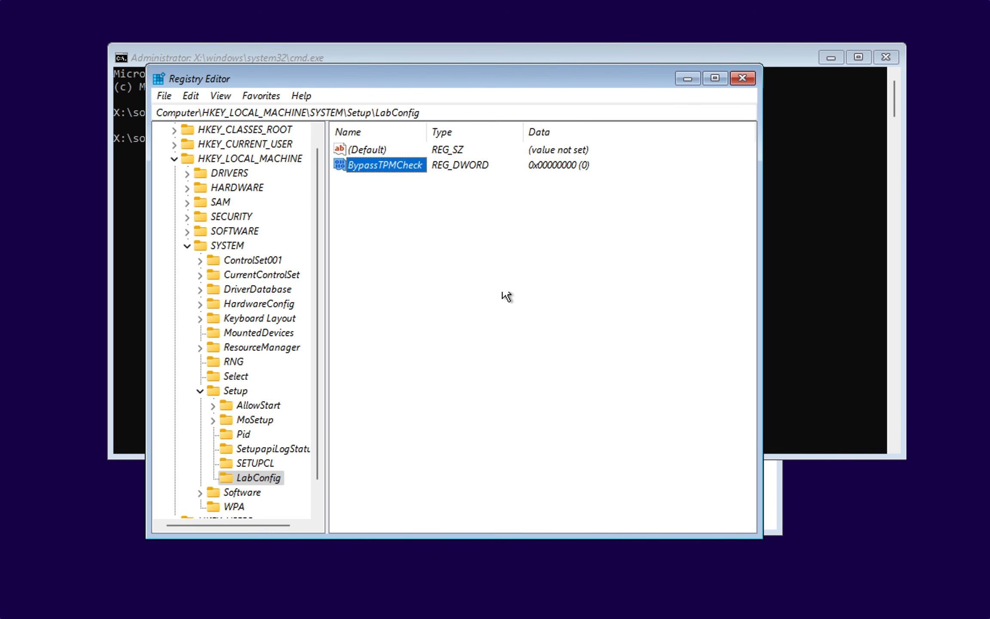
{"action": "double_click", "coordinate": [406, 165]}
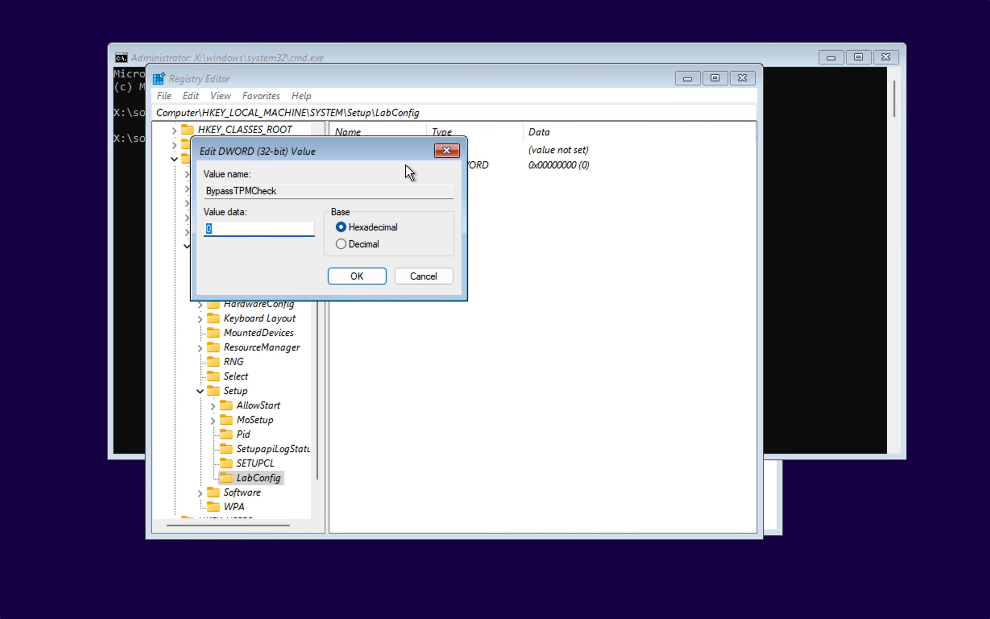
{"action": "type", "text": "1"}
{"action": "left_click", "coordinate": [371, 273]}
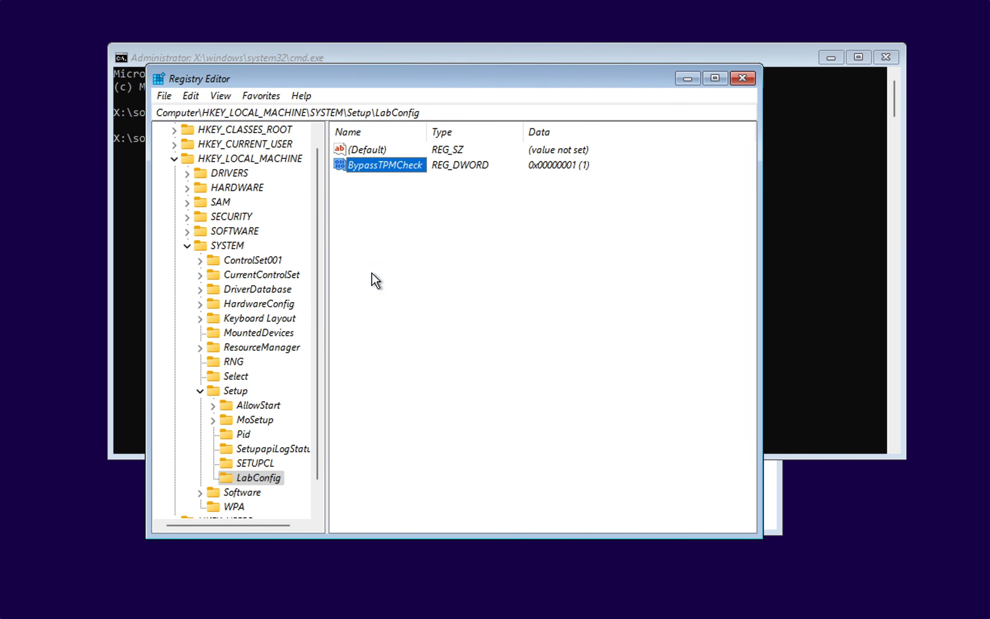
Step: Add a DWORD (32-bit) value named BypassSecureBootCheck to the LabConfig key and set its data to 1
{"action": "left_click_drag", "start_coordinate": [427, 134], "coordinate": [467, 137]}
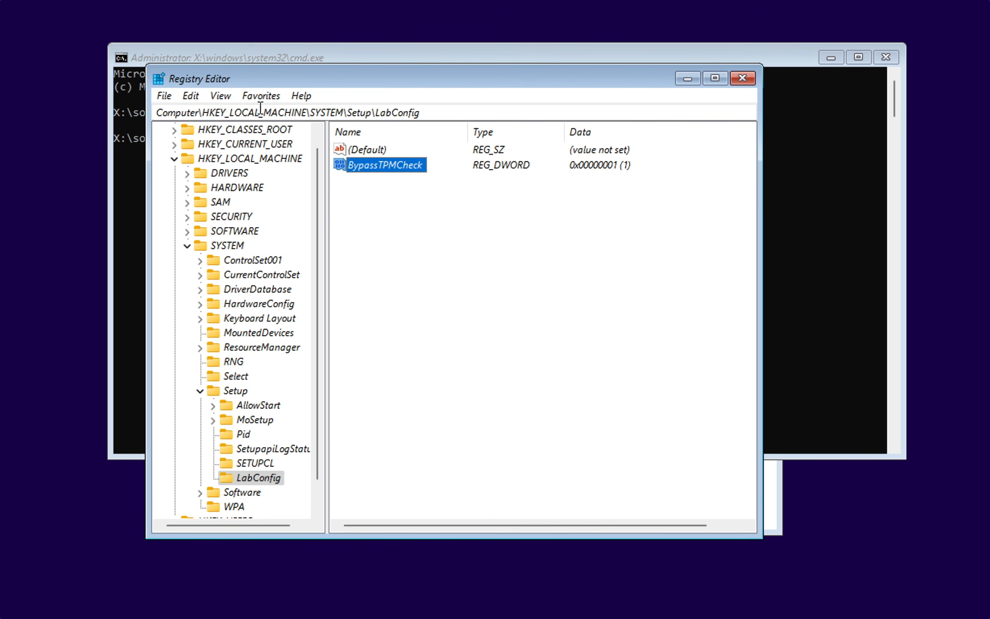
{"action": "left_click", "coordinate": [192, 96]}
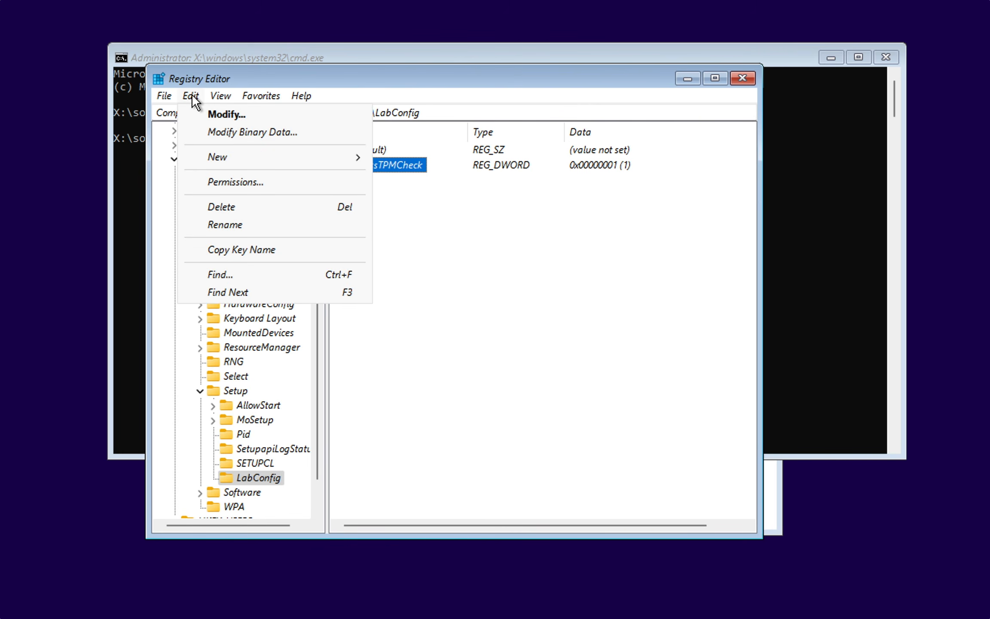
{"action": "mouse_move", "coordinate": [230, 159]}
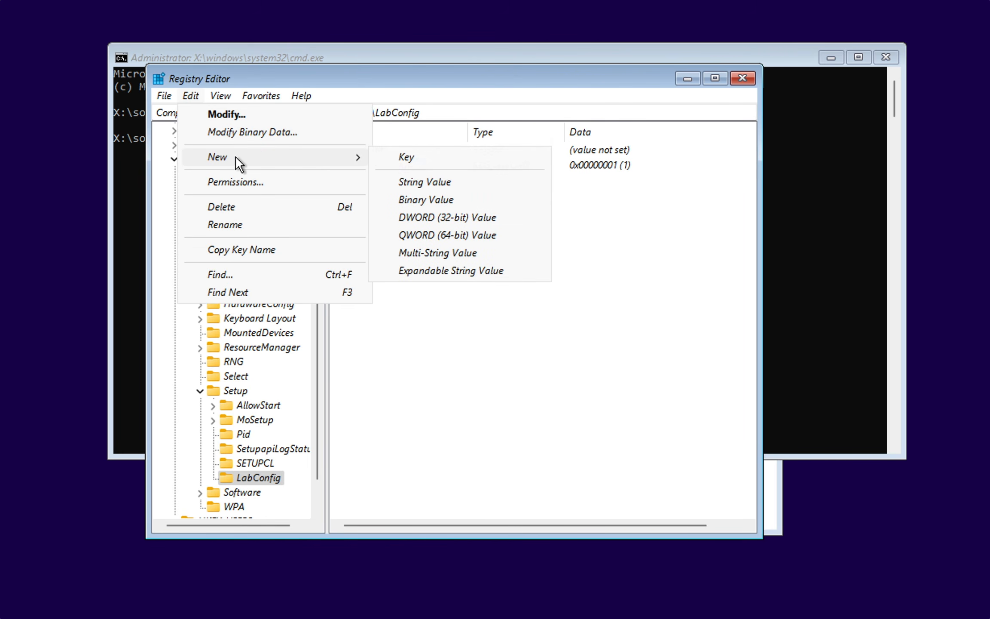
{"action": "left_click", "coordinate": [426, 217]}
{"action": "type", "text": "BypassSecureBootCheck"}
{"action": "key", "text": "Return"}
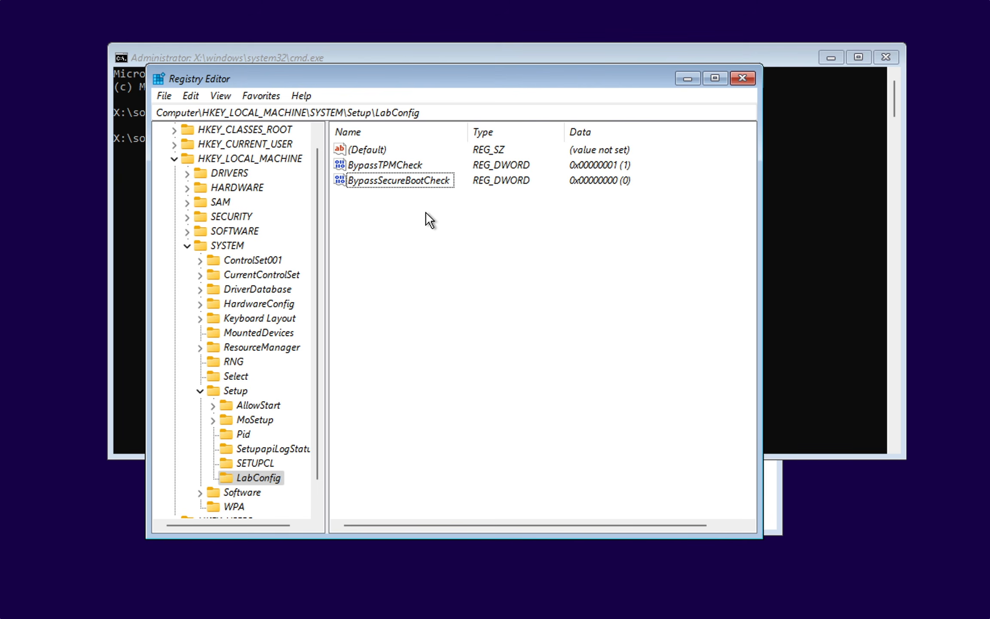
{"action": "double_click", "coordinate": [412, 178]}
{"action": "type", "text": "1"}
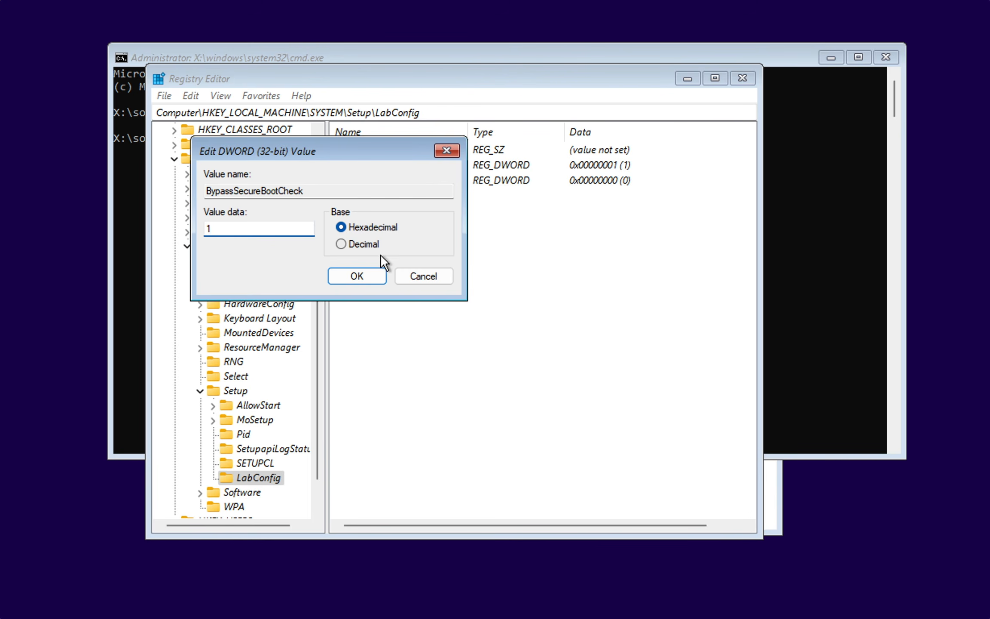
{"action": "left_click", "coordinate": [372, 272]}
Step: Add a DWORD (32-bit) value named BypassCPUCheck to the LabConfig key and set its data to 1
{"action": "right_click", "coordinate": [372, 270]}
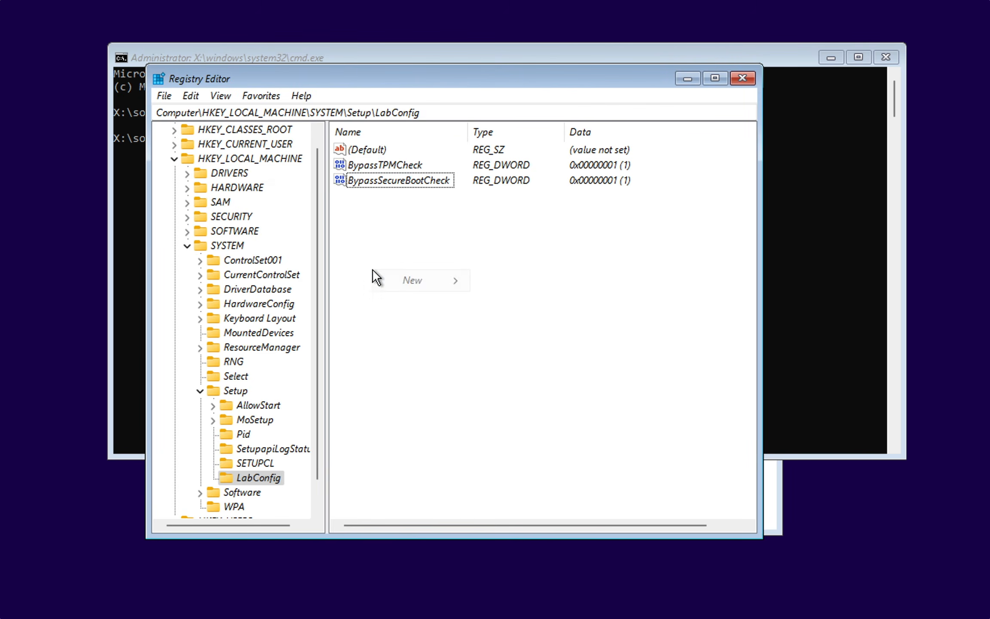
{"action": "mouse_move", "coordinate": [398, 283]}
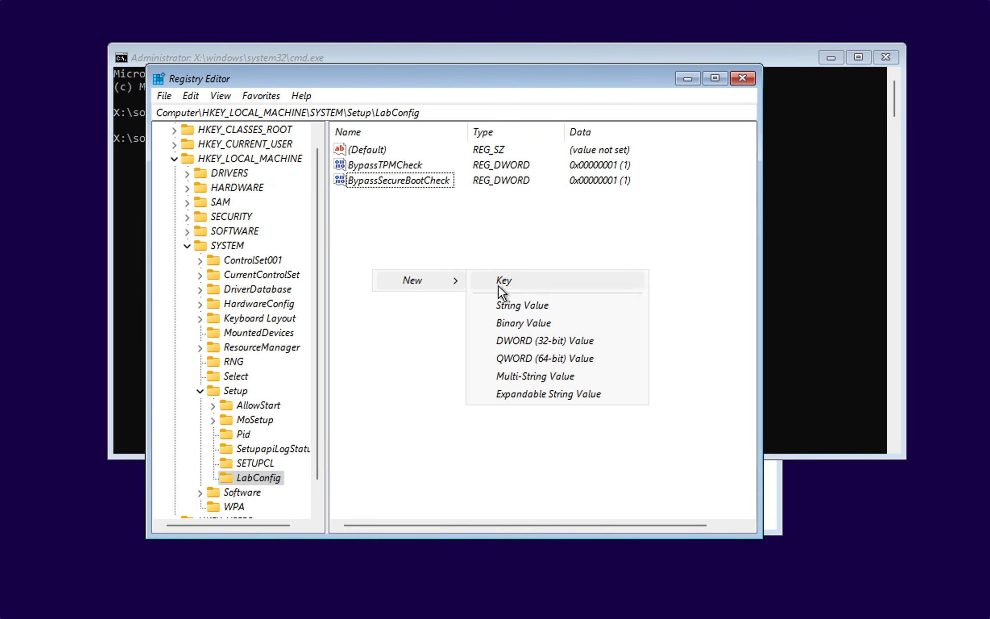
{"action": "left_click", "coordinate": [516, 339]}
{"action": "type", "text": "BypassCPUCheck"}
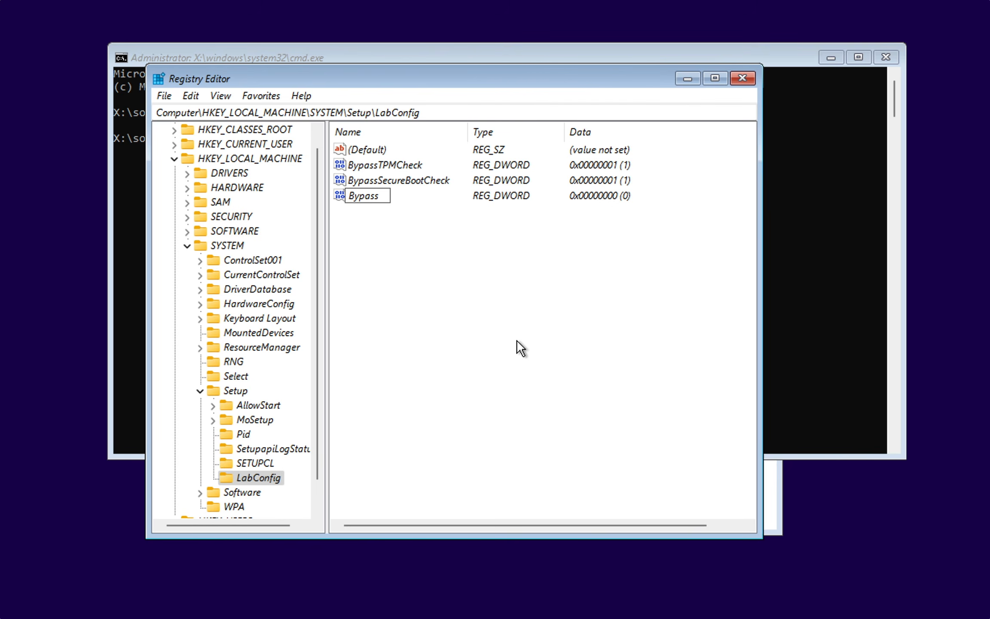
{"action": "key", "text": "Return"}
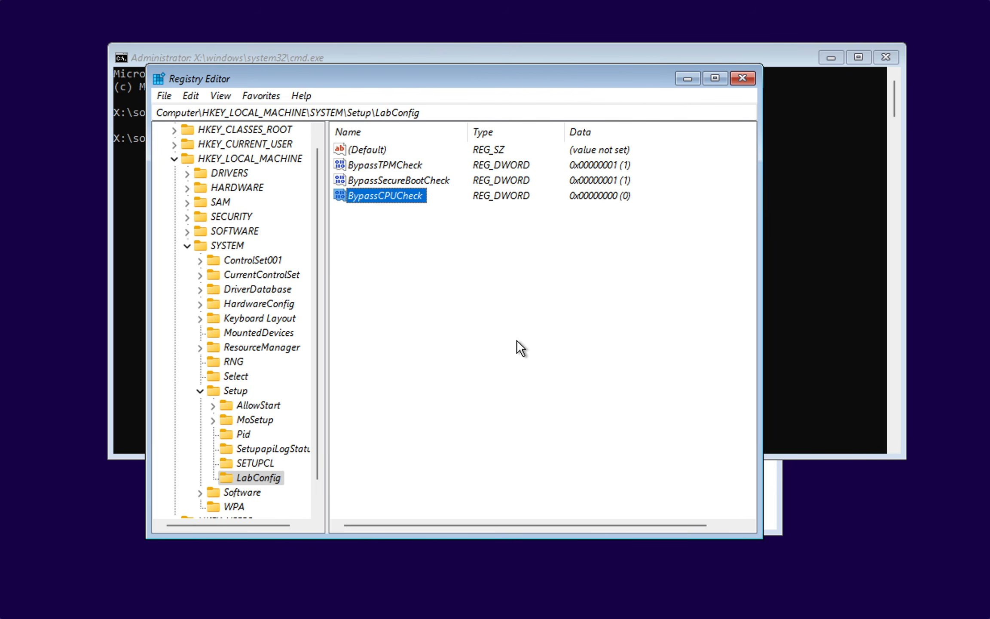
{"action": "key", "text": "Return"}
{"action": "type", "text": "1"}
{"action": "key", "text": "Return"}
Step: Add a DWORD (32-bit) value named BypassRAMCheck to the LabConfig key and set its data to 1
{"action": "right_click", "coordinate": [517, 339]}
{"action": "mouse_move", "coordinate": [552, 351]}
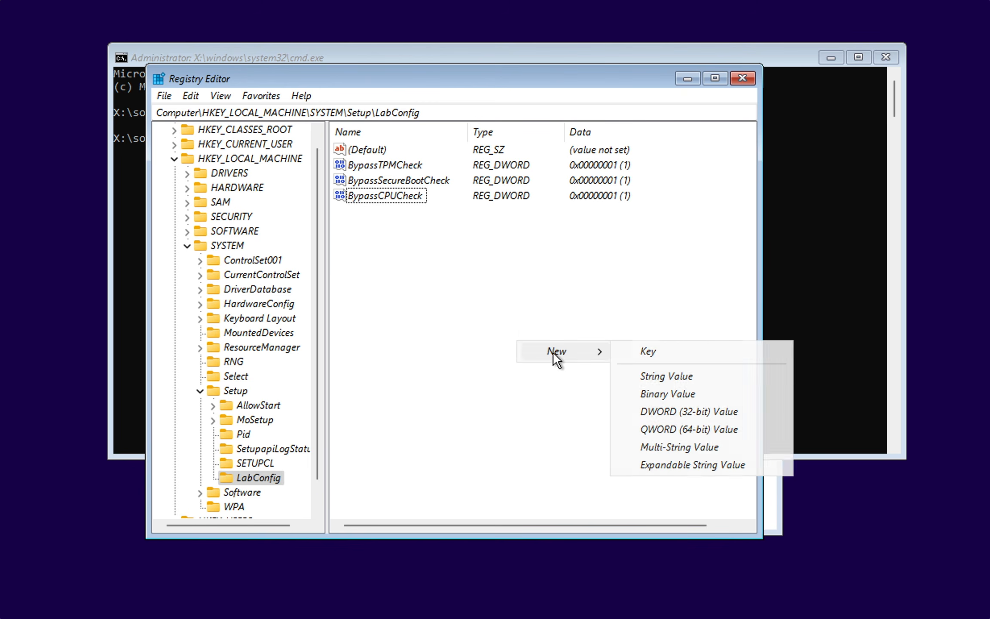
{"action": "left_click", "coordinate": [657, 408]}
{"action": "type", "text": "BypassRAMCheck"}
{"action": "key", "text": "Return"}
{"action": "key", "text": "Return"}
{"action": "type", "text": "1"}
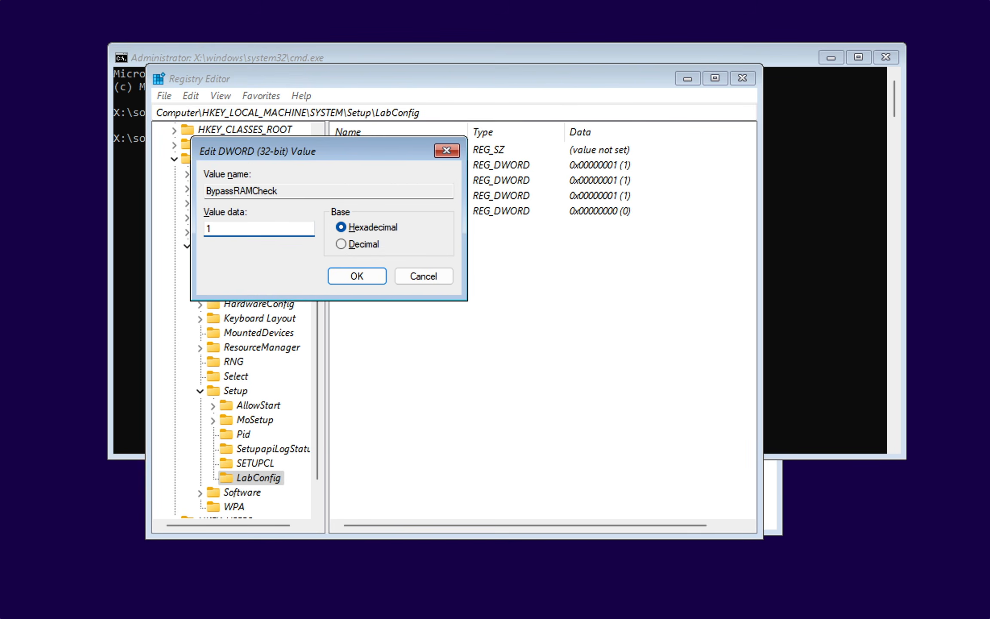
{"action": "key", "text": "Return"}
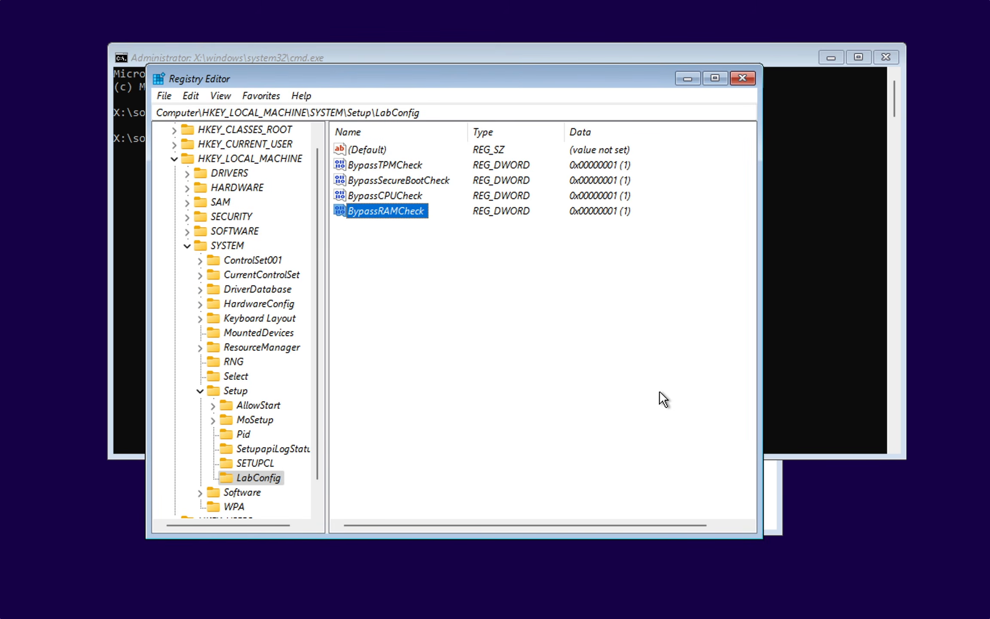
Step: Close the Registry Editor and command prompt, and accept English (United States) for both language settings in setup
{"action": "left_click", "coordinate": [743, 78]}
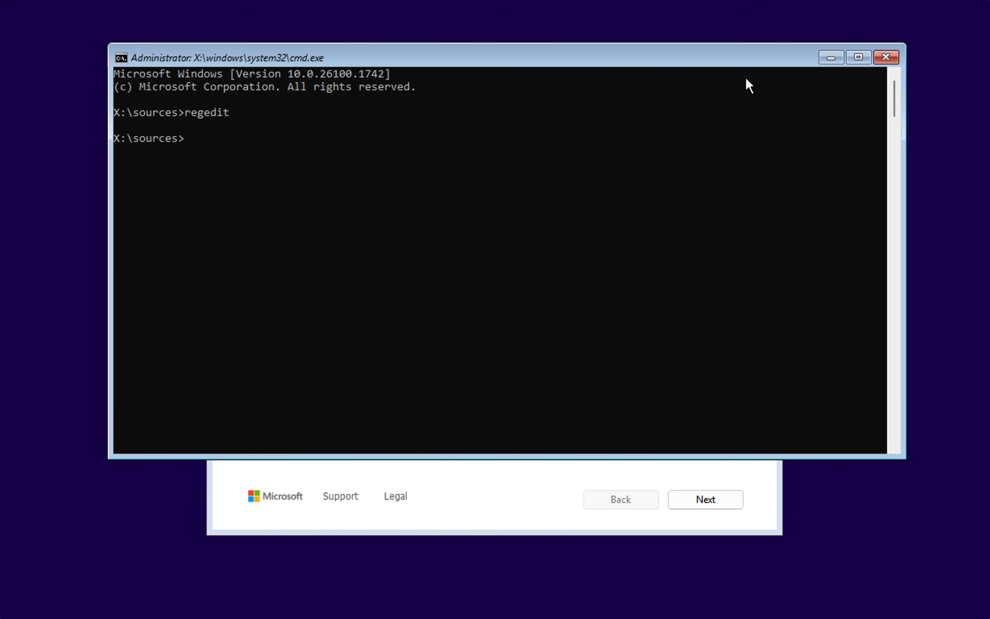
{"action": "left_click", "coordinate": [884, 58]}
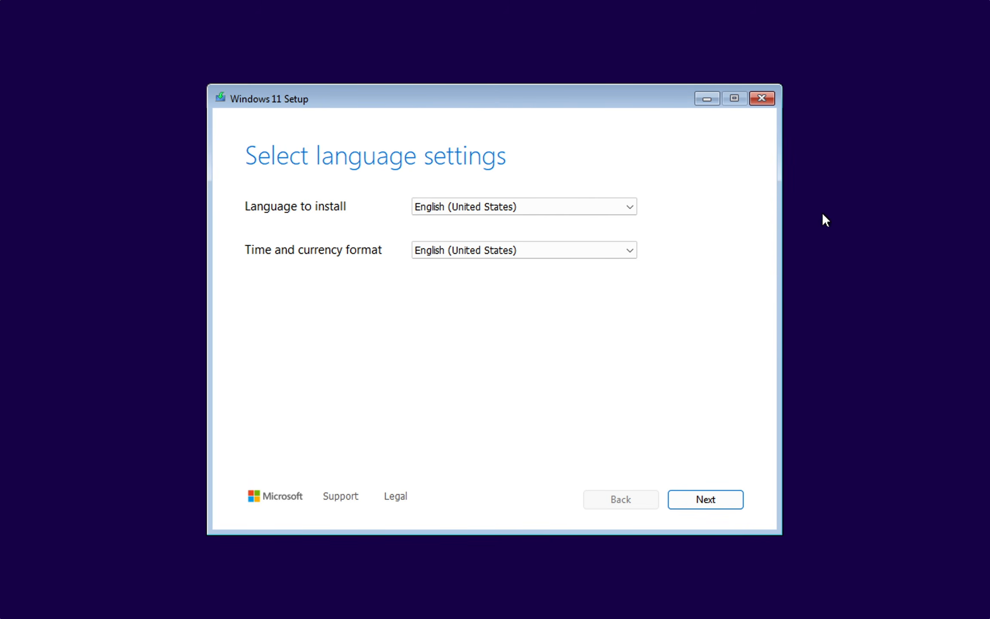
{"action": "left_click", "coordinate": [708, 502]}
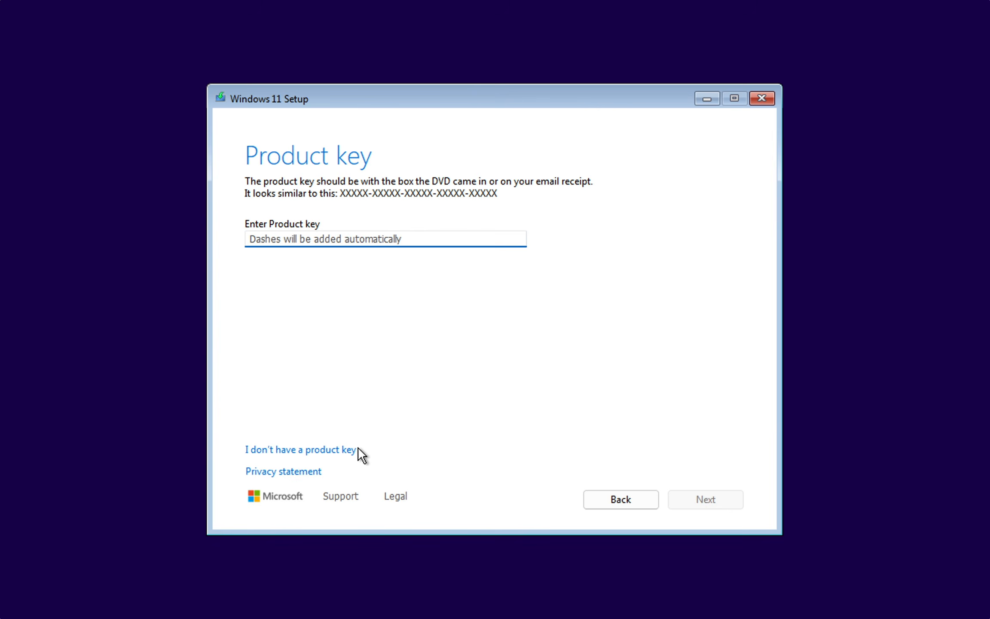
Step: Continue without a product key, choose the Windows 11 Pro image, and accept the prompt that follows
{"action": "left_click", "coordinate": [350, 449]}
{"action": "left_click", "coordinate": [313, 320]}
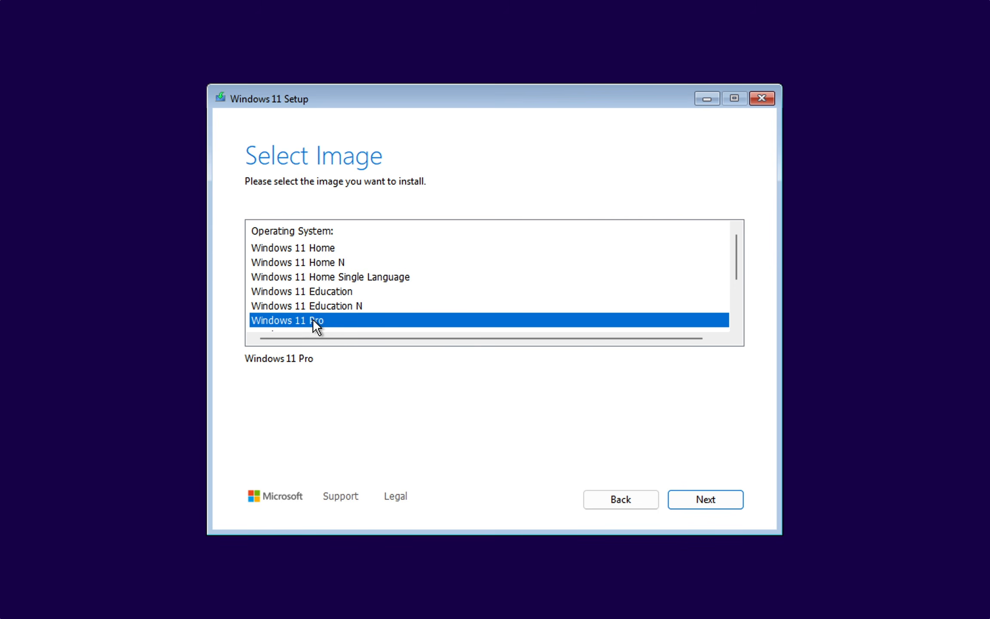
{"action": "left_click", "coordinate": [693, 495]}
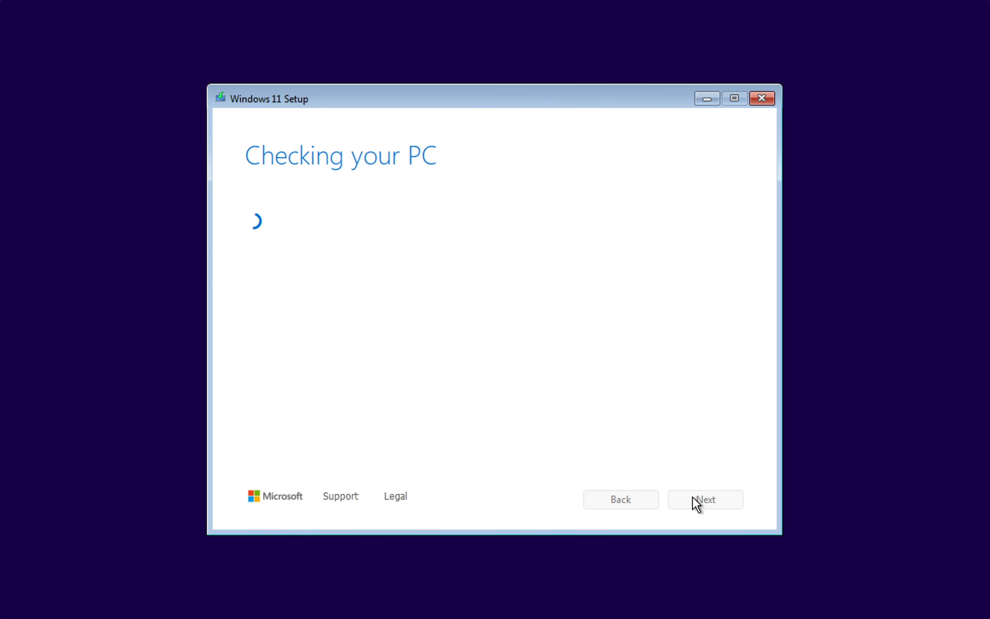
{"action": "left_click", "coordinate": [693, 497]}
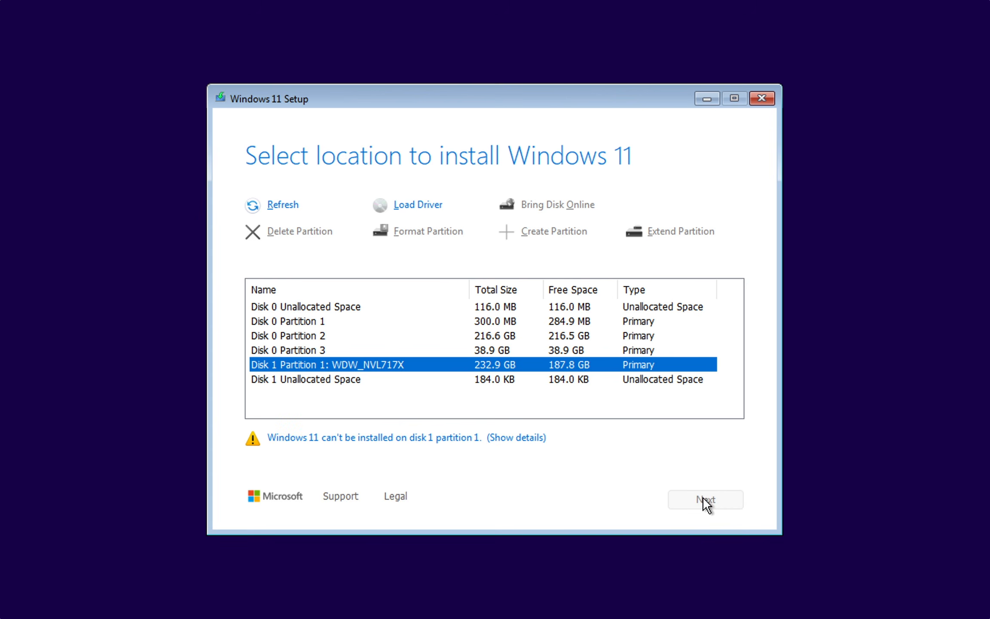
Step: Delete Disk 0 Partition 3 and select the resulting unallocated space on Disk 0 as the Windows 11 install location
{"action": "left_click", "coordinate": [395, 352]}
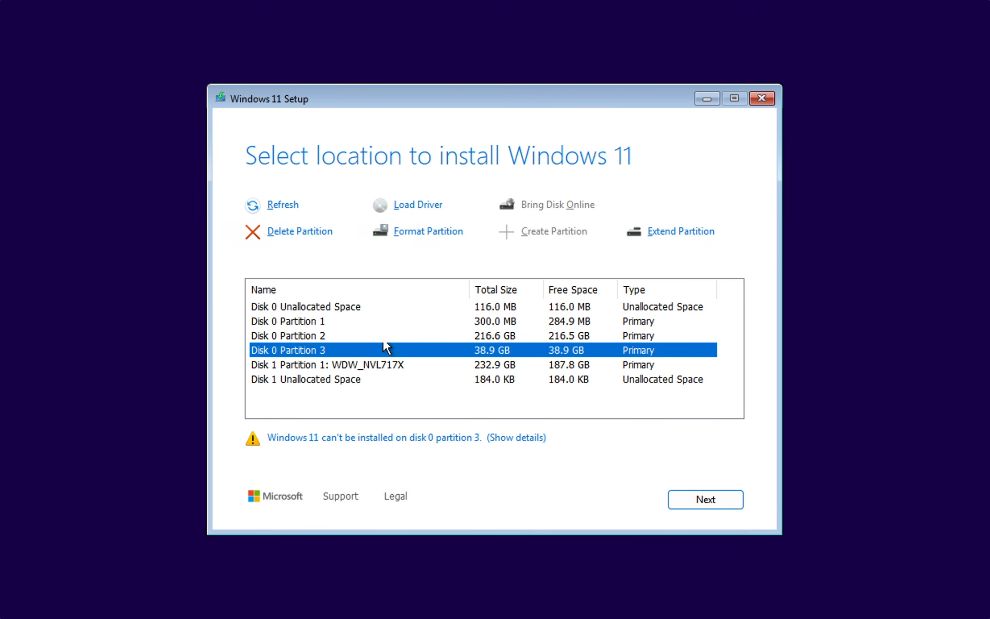
{"action": "left_click", "coordinate": [319, 233]}
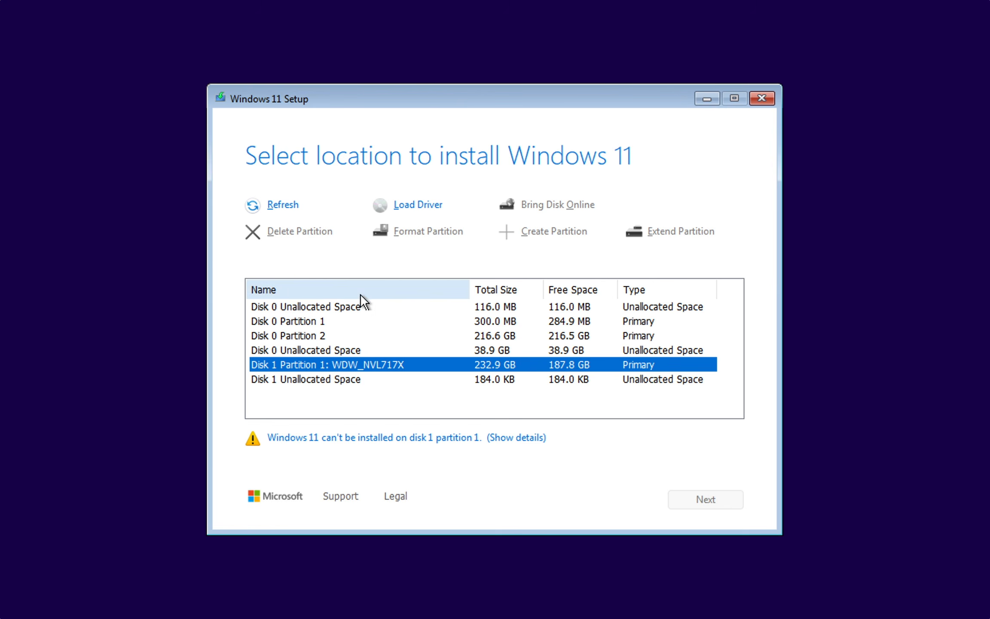
{"action": "left_click", "coordinate": [356, 350]}
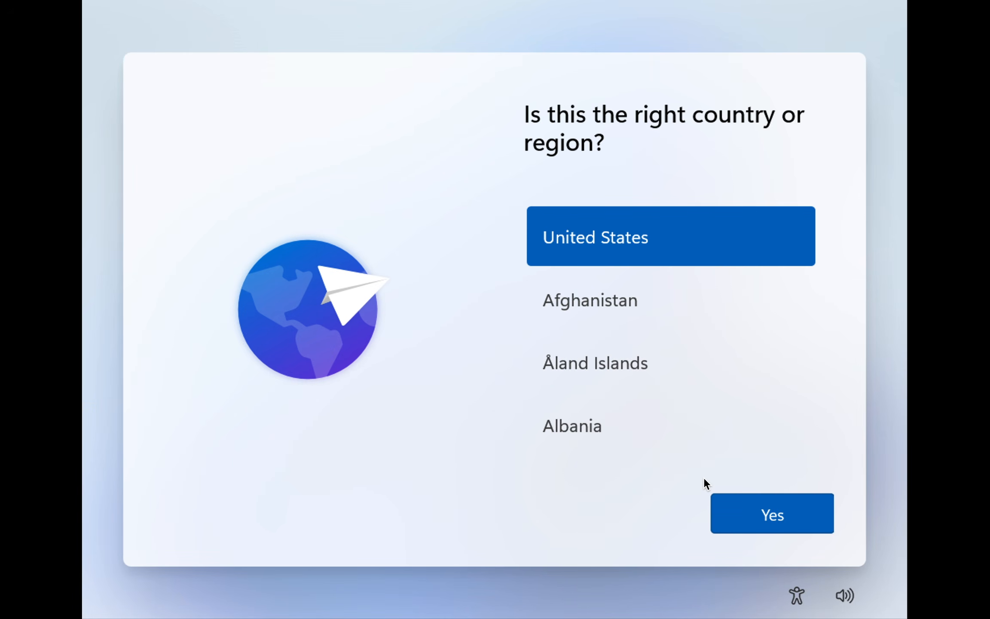
Step: Confirm United States as the region, accept the preselected keyboard layout, and skip adding a second one
{"action": "left_click", "coordinate": [766, 506]}
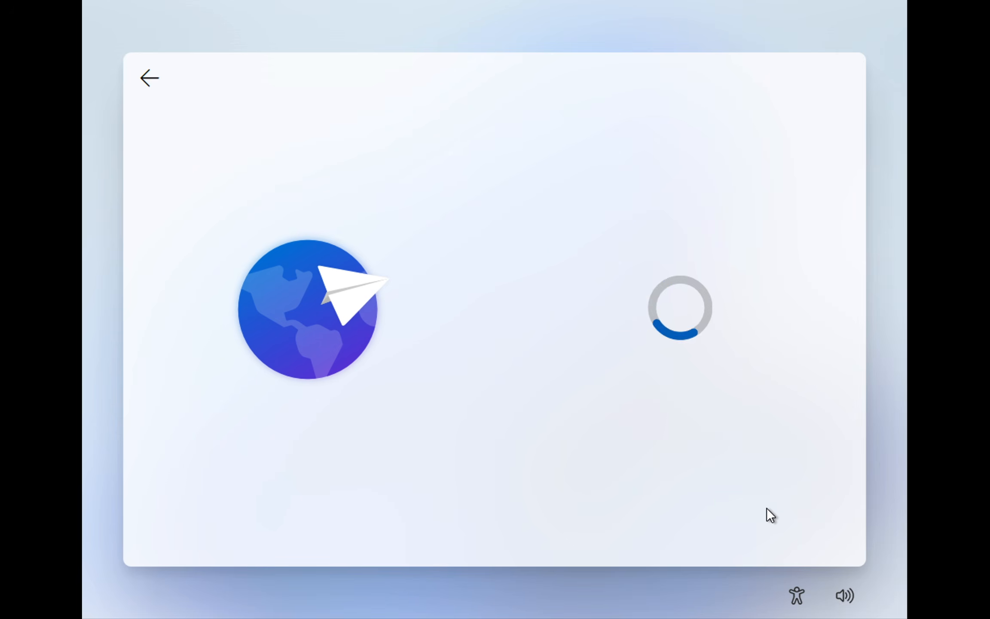
{"action": "left_click", "coordinate": [767, 509]}
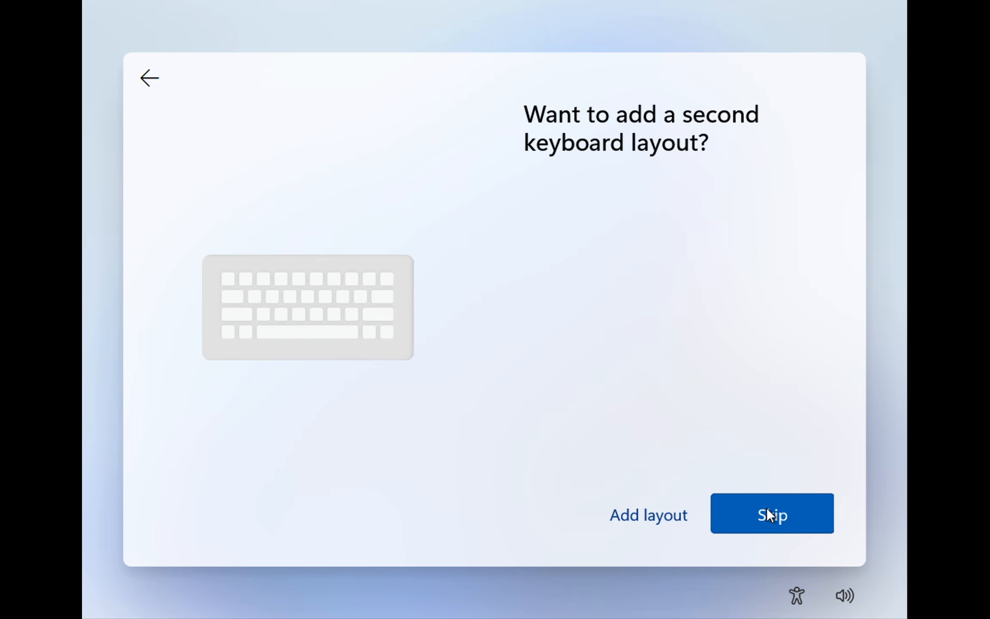
{"action": "left_click", "coordinate": [767, 508]}
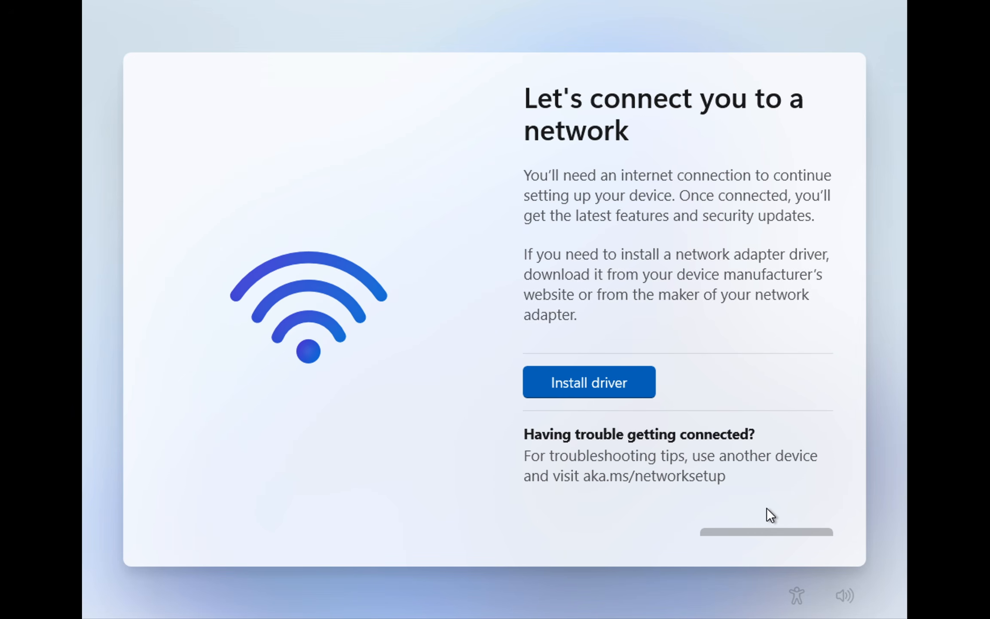
Step: Open a command prompt from the network connection screen and run oobe\BypassNRO to bypass the internet requirement
{"action": "key", "text": "shift+F10"}
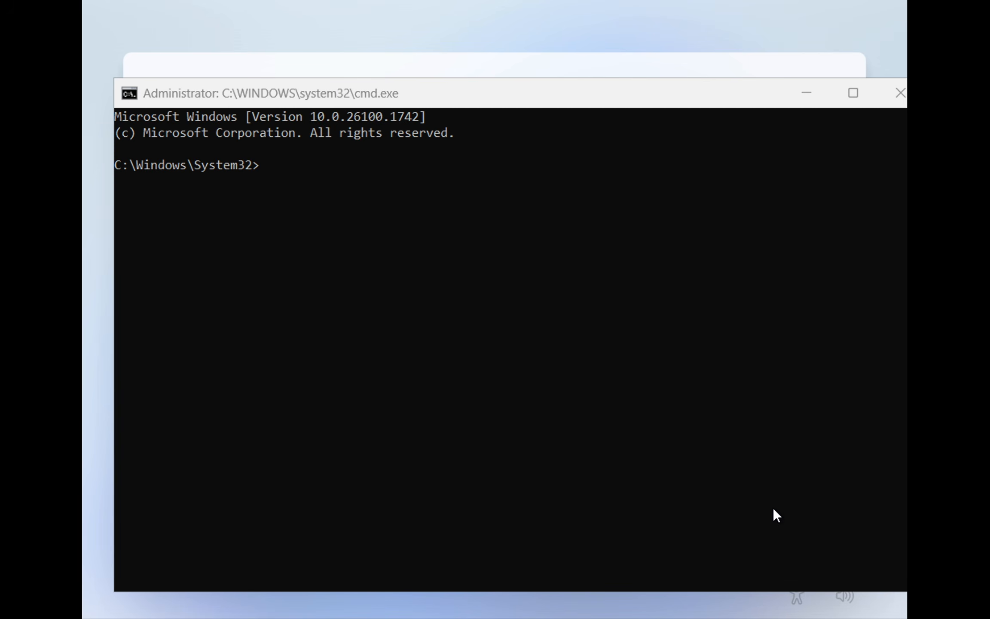
{"action": "left_click", "coordinate": [773, 507]}
{"action": "type", "text": "oobe"}
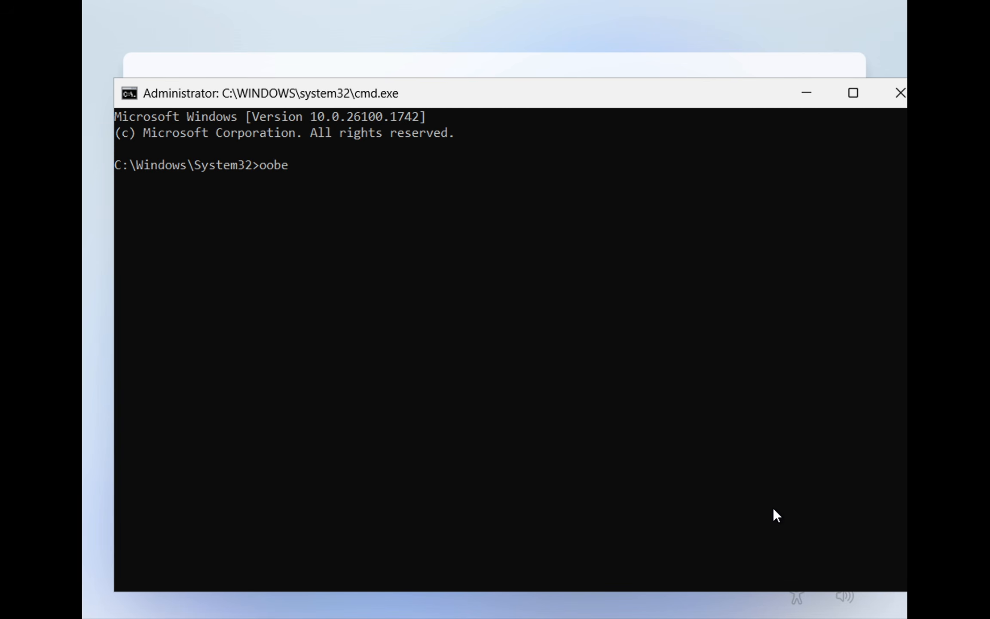
{"action": "type", "text": "\\BypassNRO"}
{"action": "key", "text": "Return"}
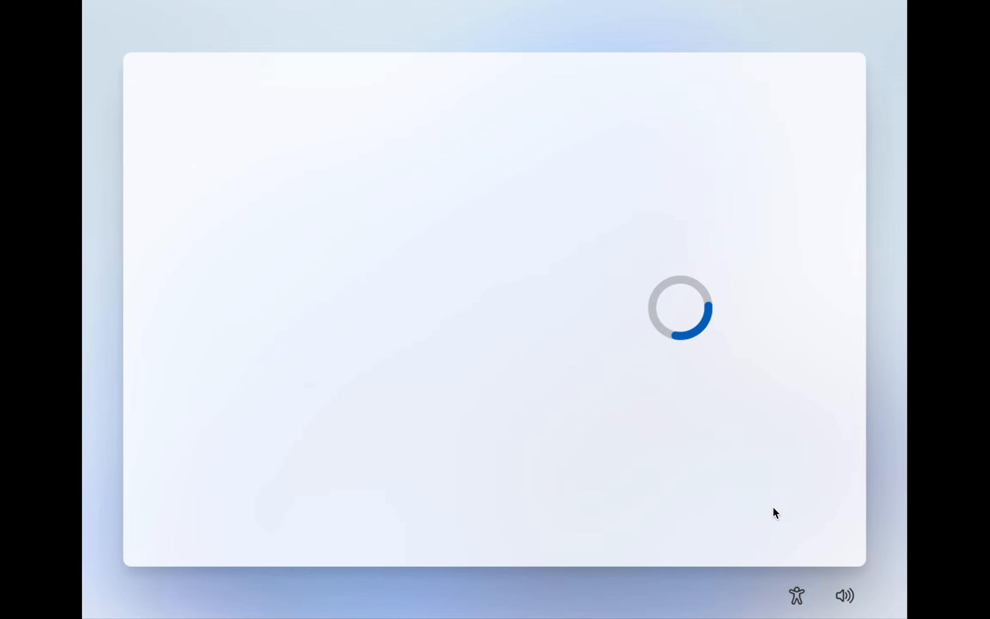
Step: Go through the region and keyboard screens again with the default choices and continue setup without an internet connection
{"action": "left_click", "coordinate": [779, 513]}
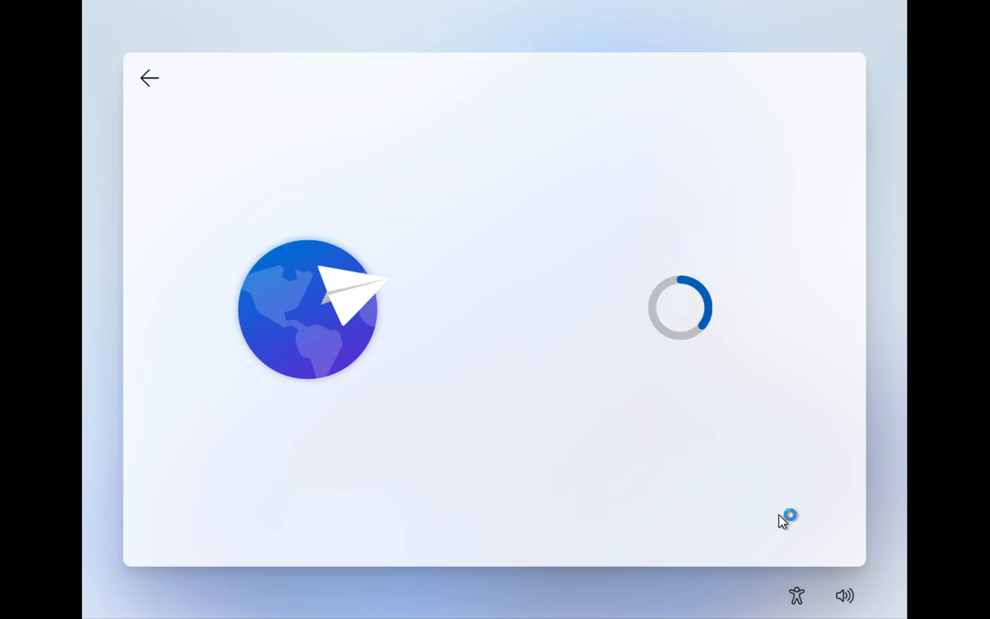
{"action": "left_click", "coordinate": [779, 514]}
{"action": "left_click", "coordinate": [649, 518]}
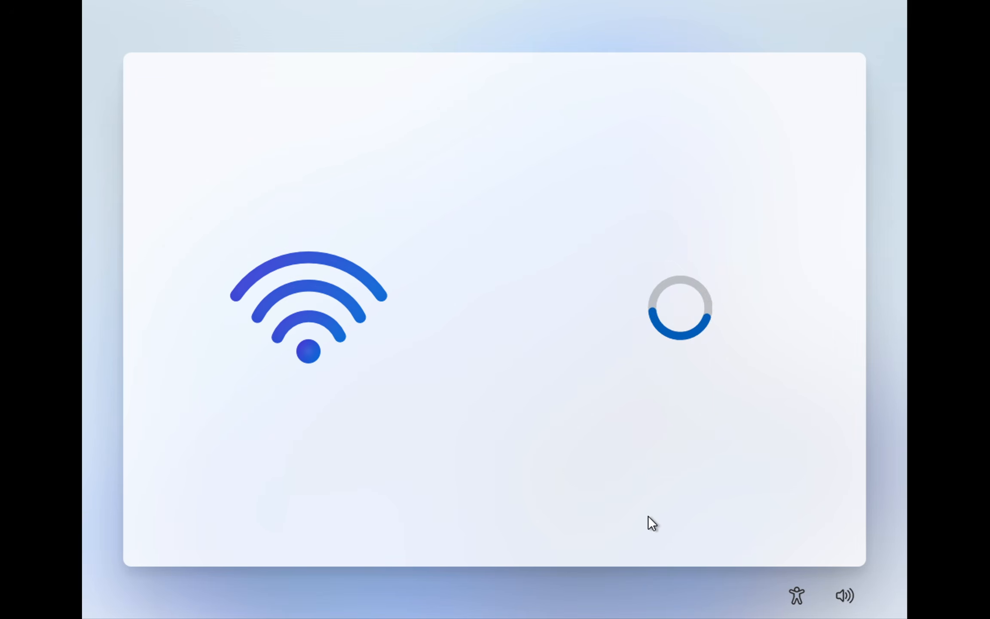
Step: Set the device user name to Mz Learning and go through the remaining setup pages with their default options
{"action": "type", "text": "Mz Learning"}
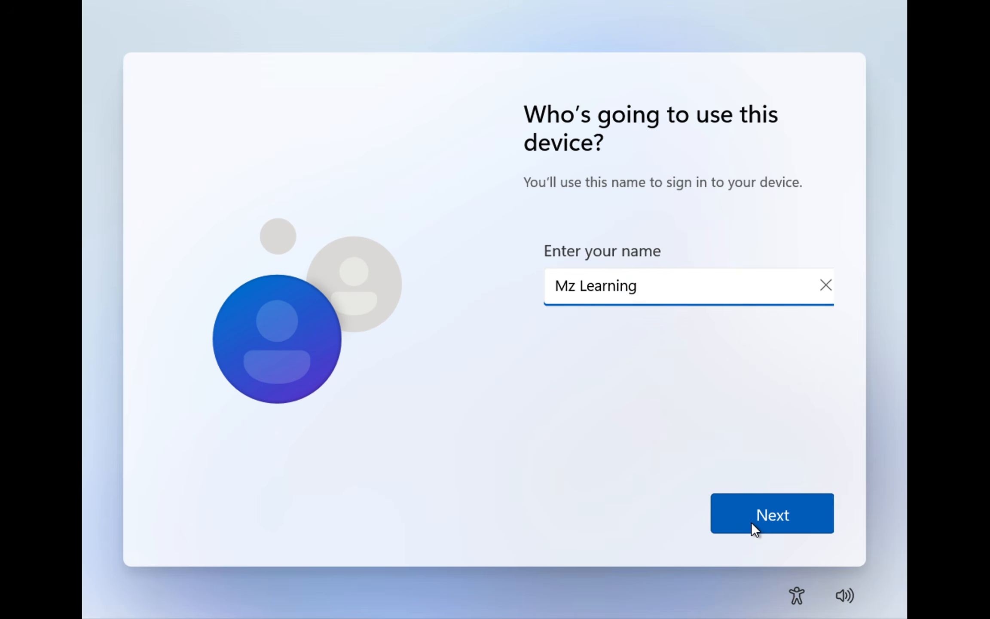
{"action": "left_click", "coordinate": [751, 522]}
{"action": "left_click", "coordinate": [751, 521]}
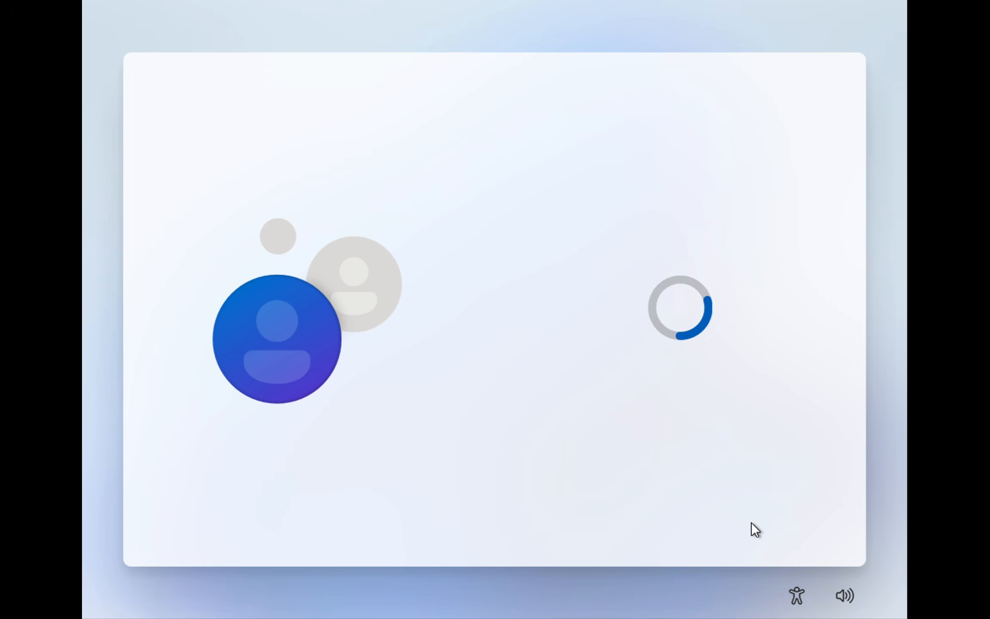
{"action": "left_click", "coordinate": [751, 522]}
{"action": "left_click", "coordinate": [751, 522]}
{"action": "left_click", "coordinate": [751, 522]}
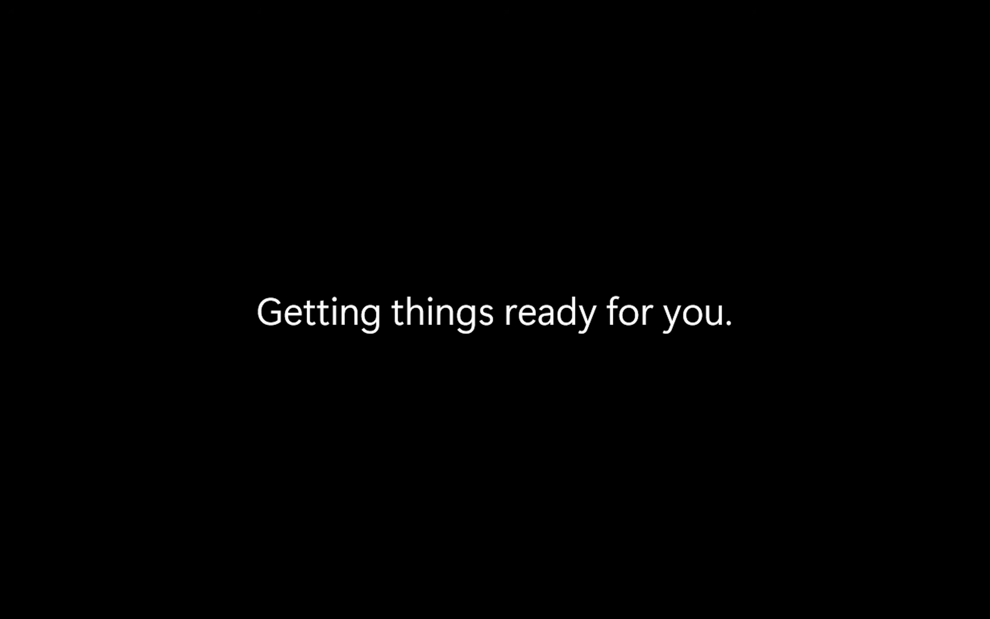